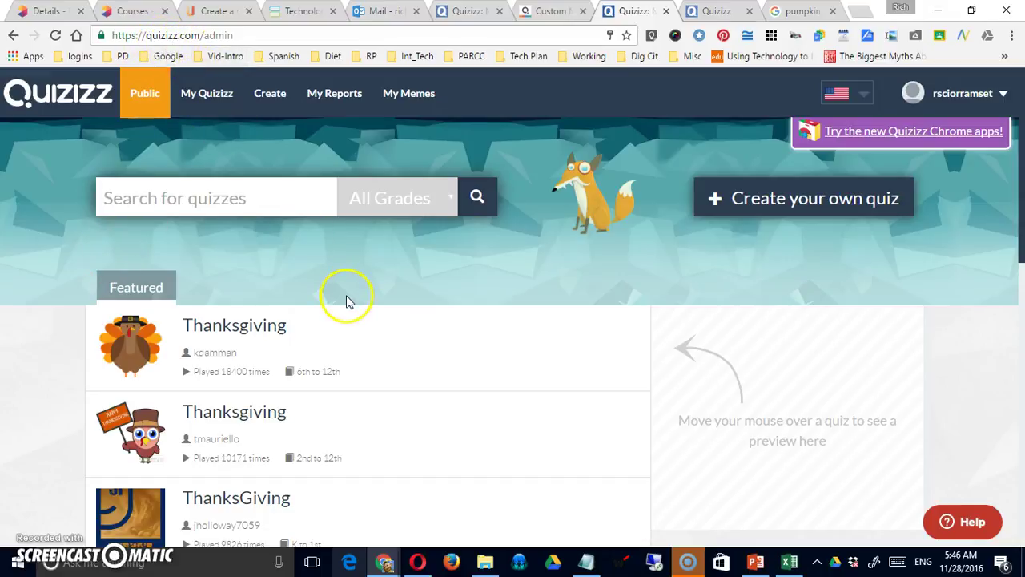
Search the public quizzes for "fractions".
mouse_move(356, 314)
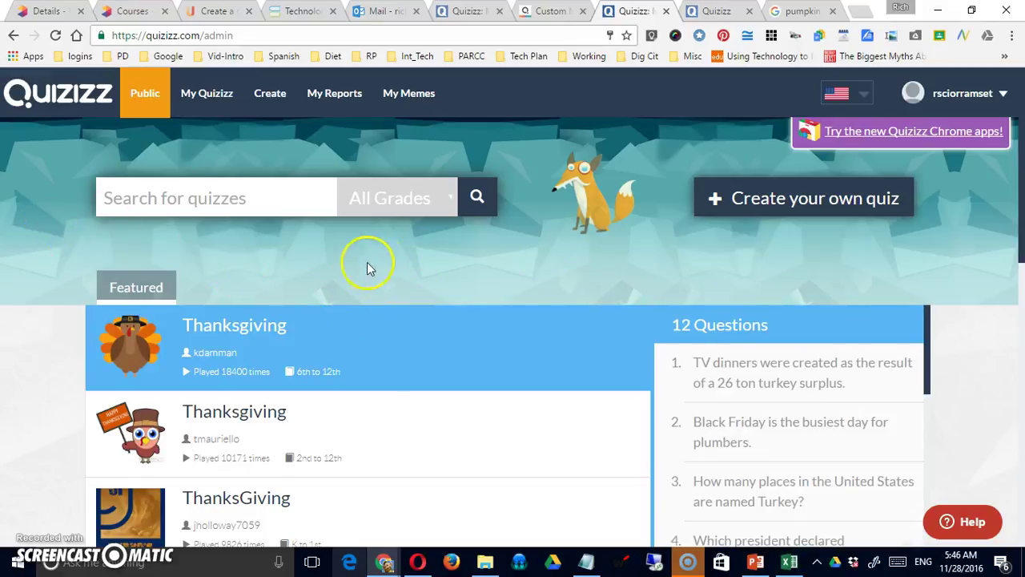
left_click(145, 105)
left_click(188, 196)
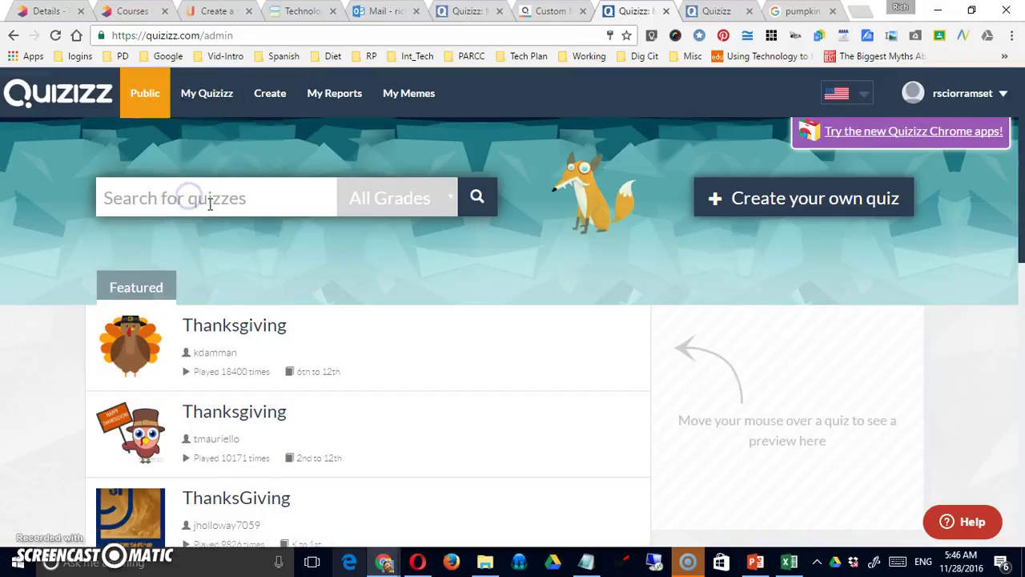
type("frac")
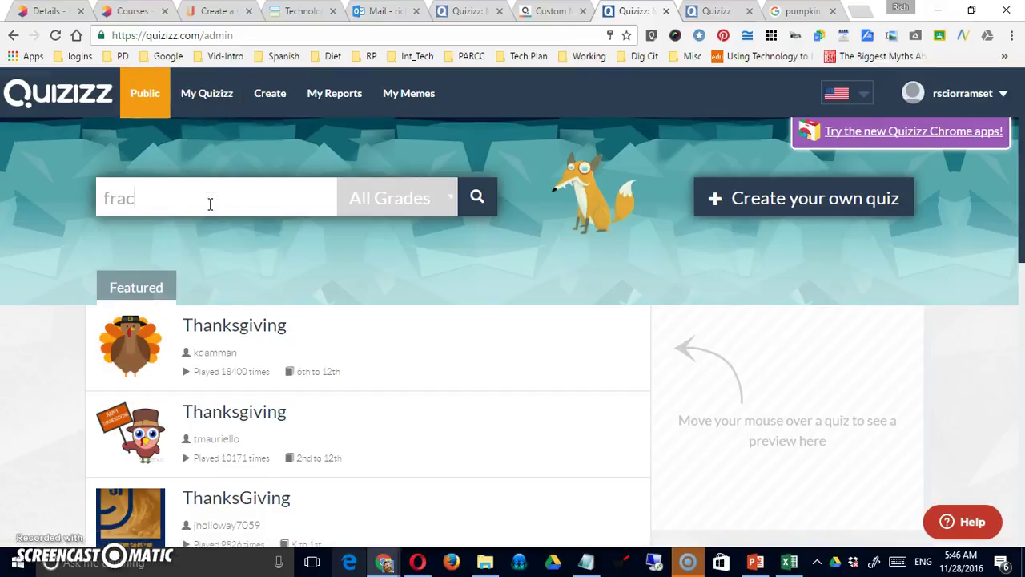
type("tions")
key("Return")
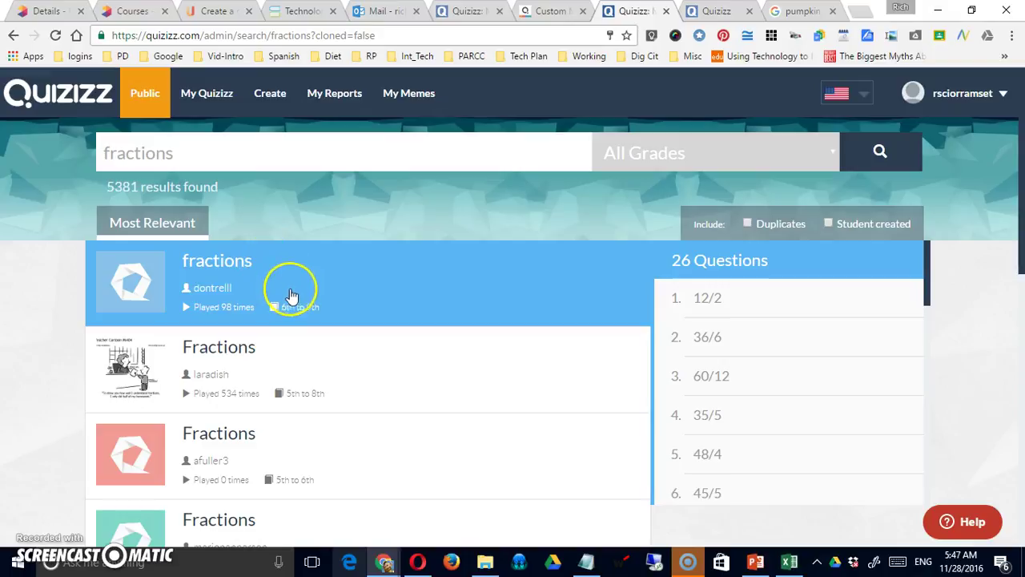
Preview the question lists of the fractions quizzes in the search results.
scroll(292, 299, "down", 1)
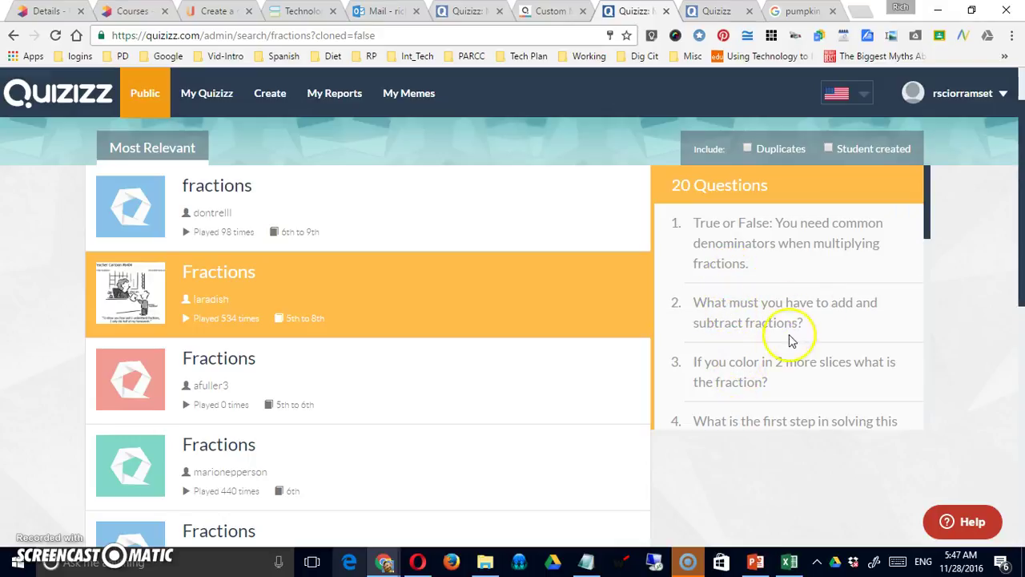
left_click_drag(925, 225, 941, 365)
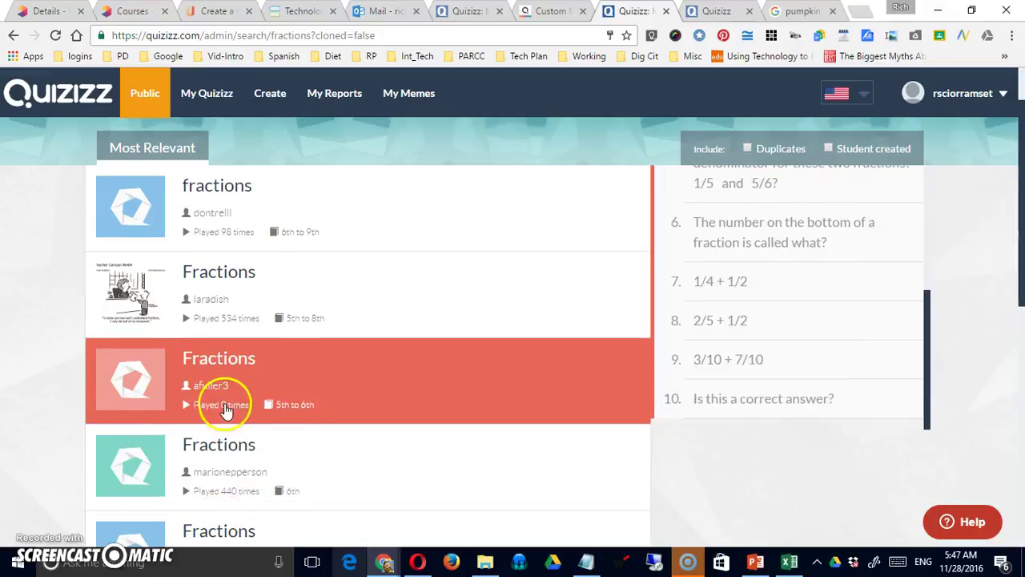
scroll(222, 408, "up", 1)
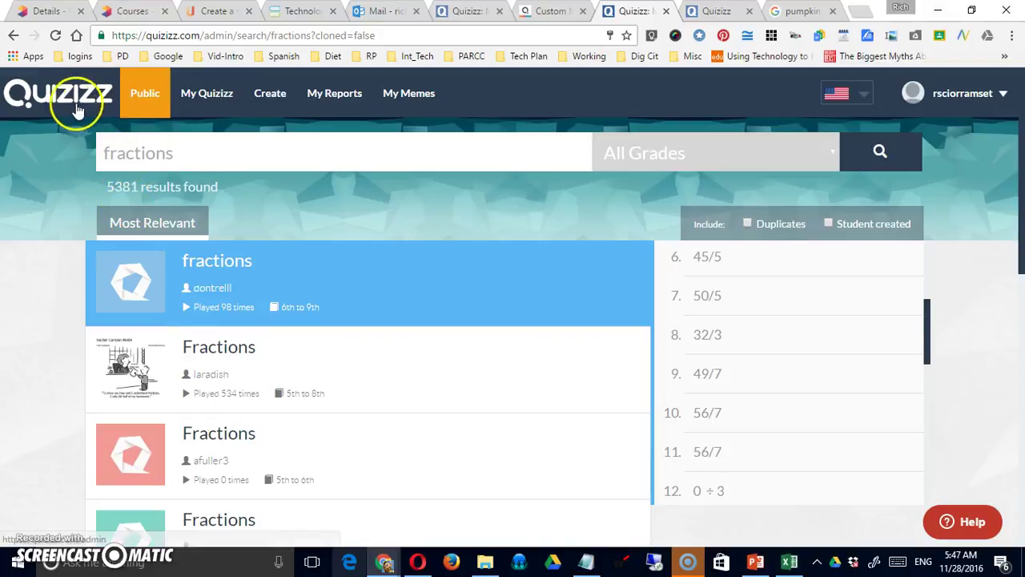
Return to the public quizzes page and browse through the featured quizzes.
left_click(149, 103)
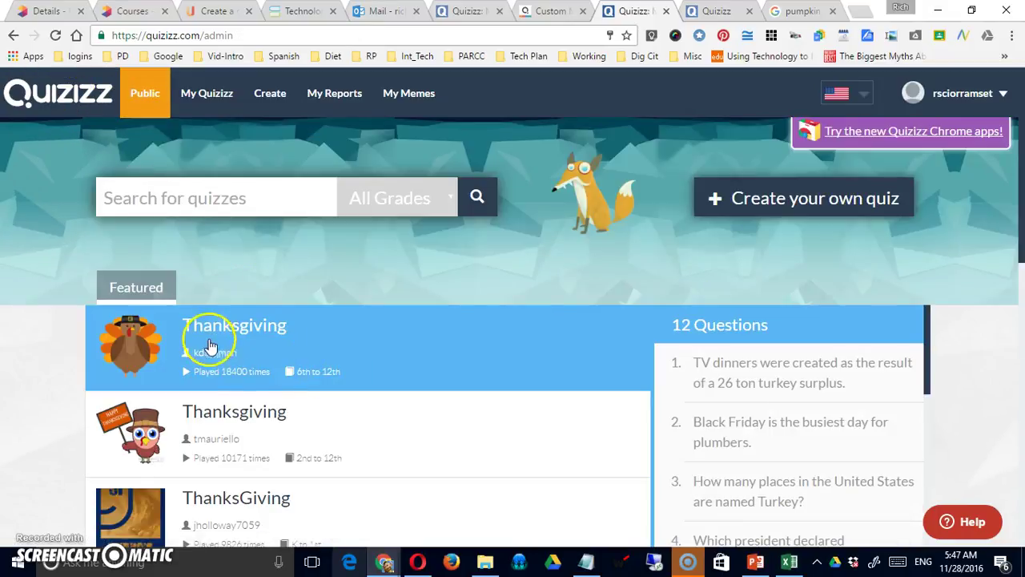
scroll(280, 347, "down", 3)
scroll(288, 359, "down", 5)
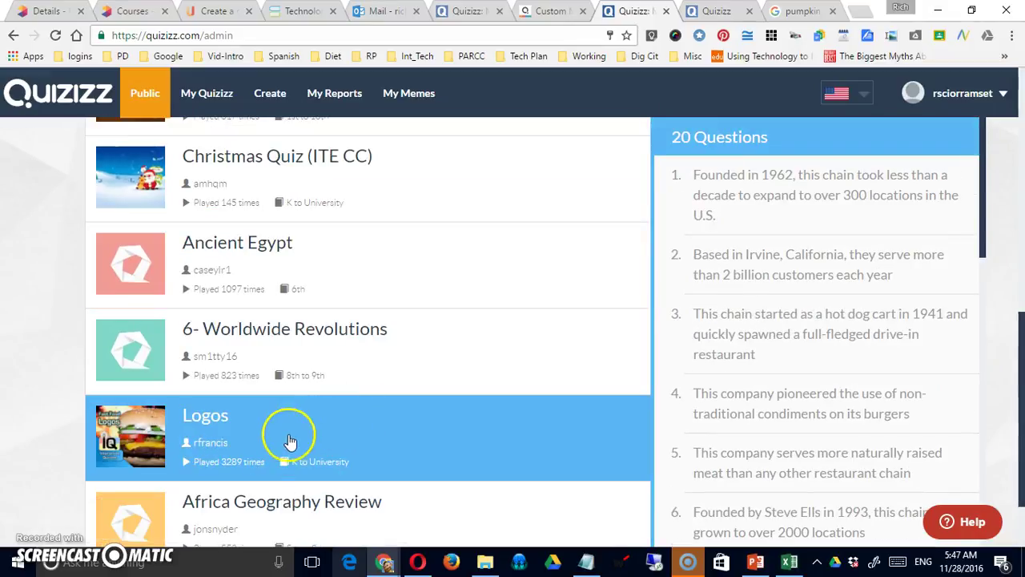
scroll(293, 409, "up", 10)
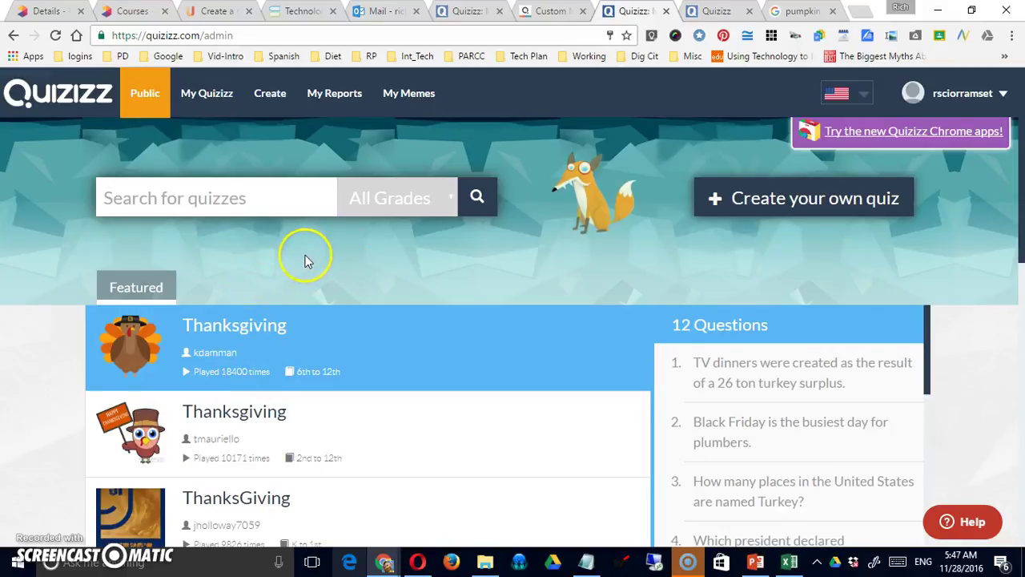
Create a new quiz named "Test Quiz" and keep English as its language.
left_click(266, 97)
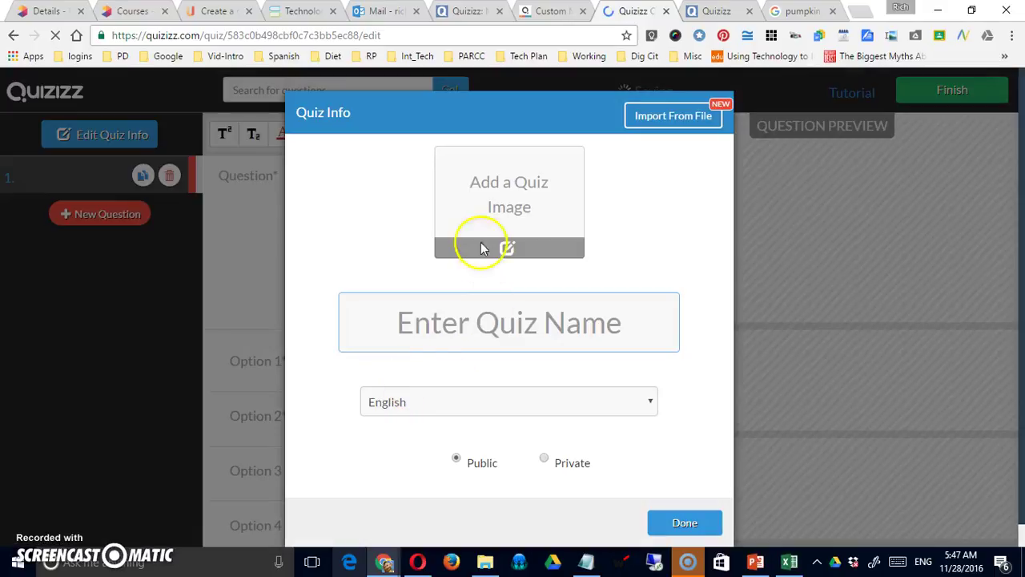
left_click(496, 320)
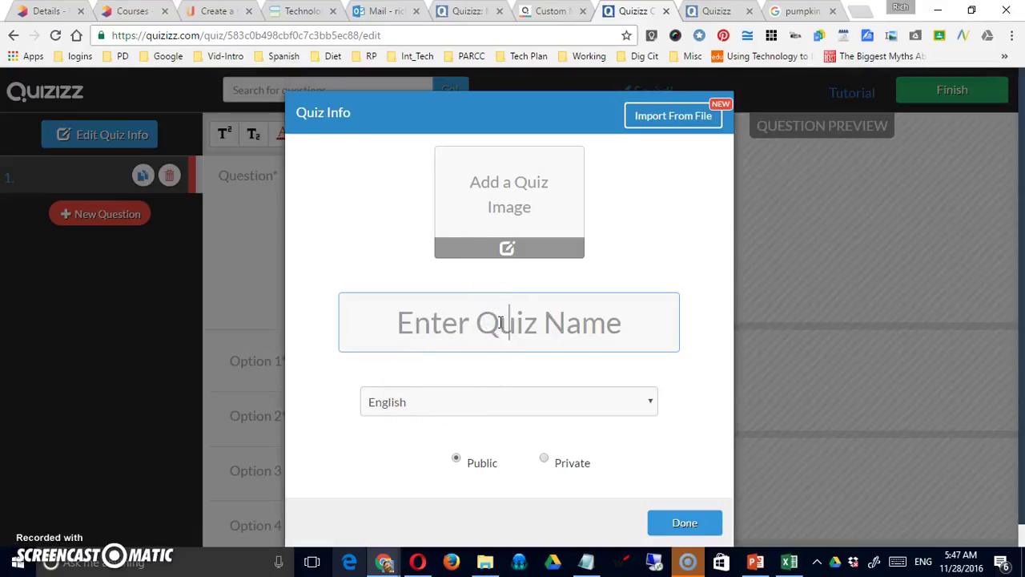
type("TEst")
key("BackSpace")
key("BackSpace")
key("BackSpace")
key("BackSpace")
key("BackSpace")
type("est W")
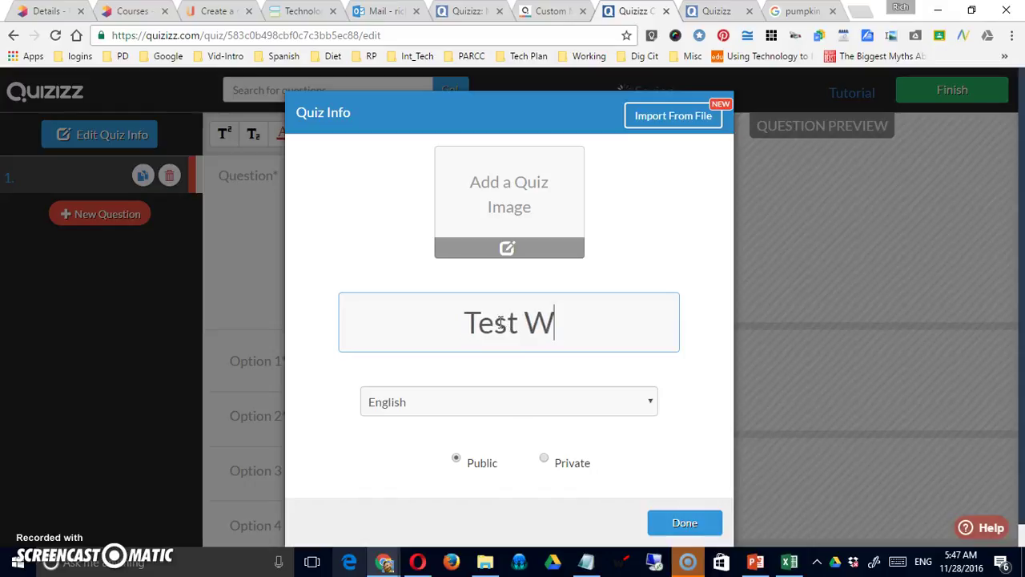
key("BackSpace")
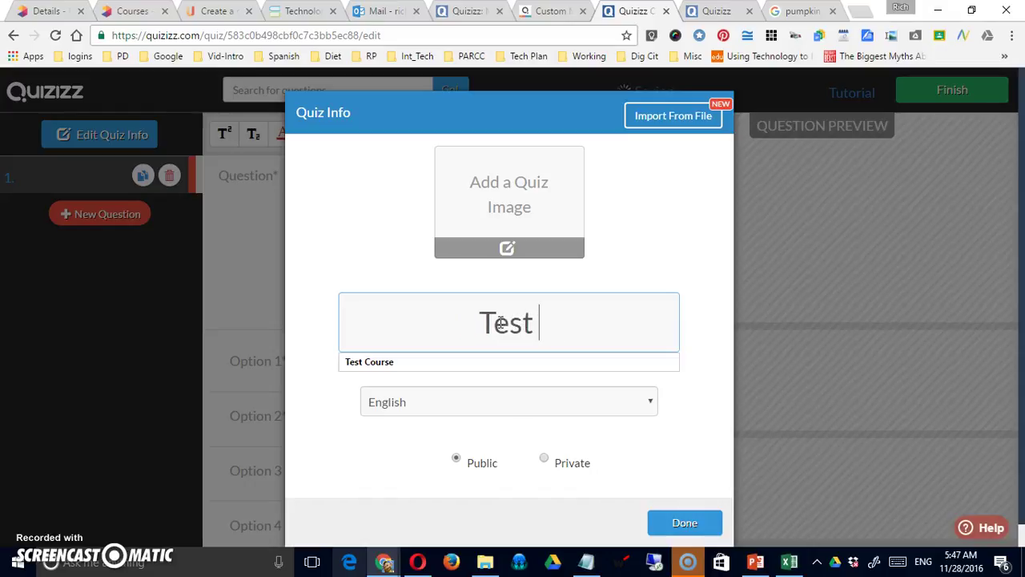
type("Quiz")
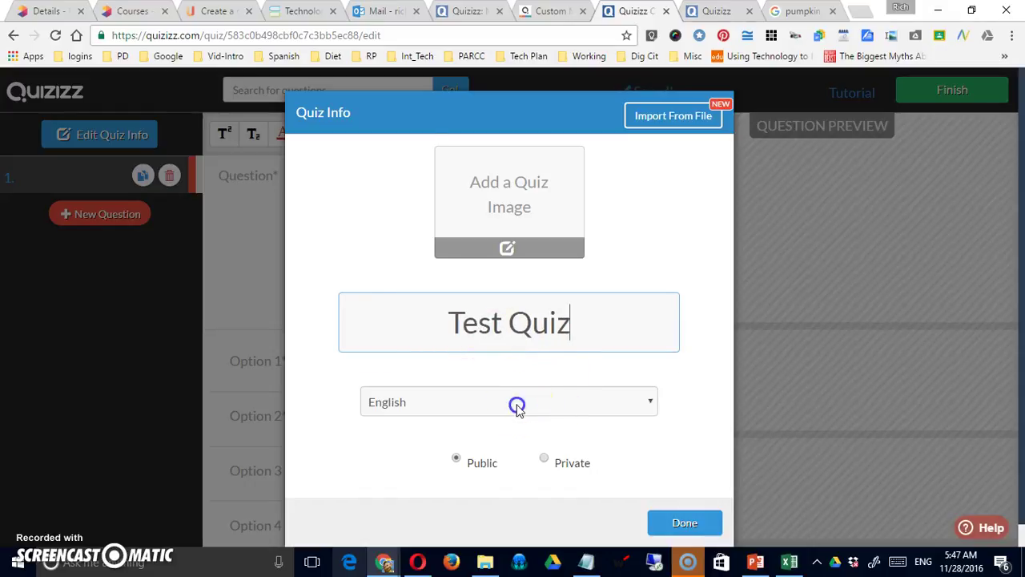
left_click(518, 405)
left_click(517, 405)
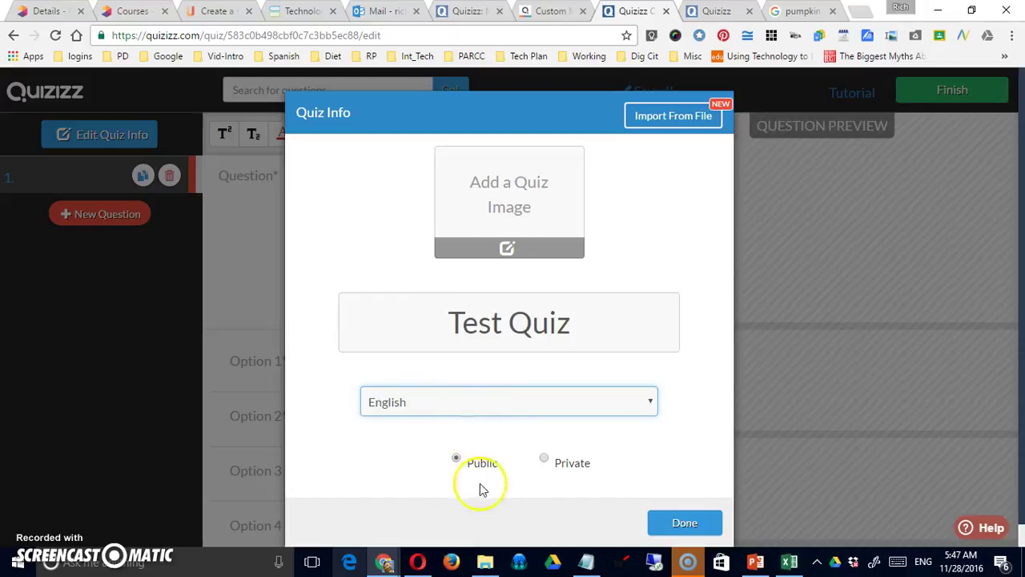
Add pumpkin.png from the Desktop as the quiz image.
scroll(505, 441, "down", 1)
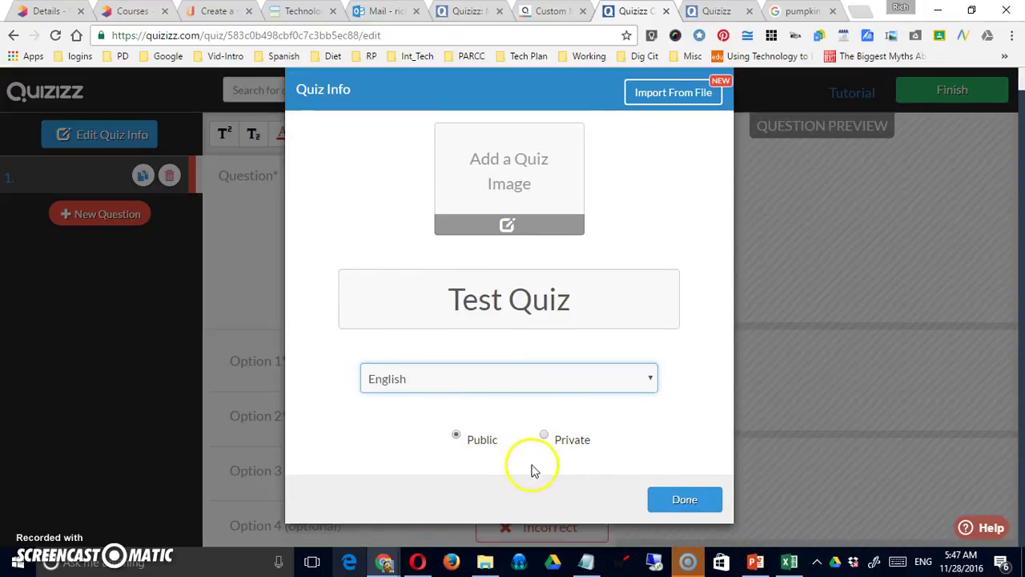
left_click(511, 227)
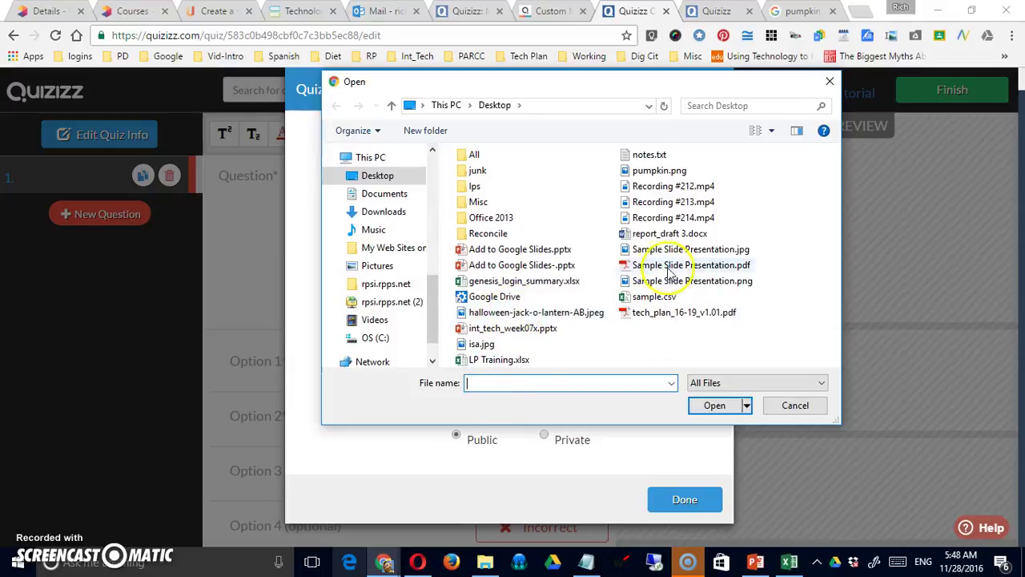
left_click(656, 171)
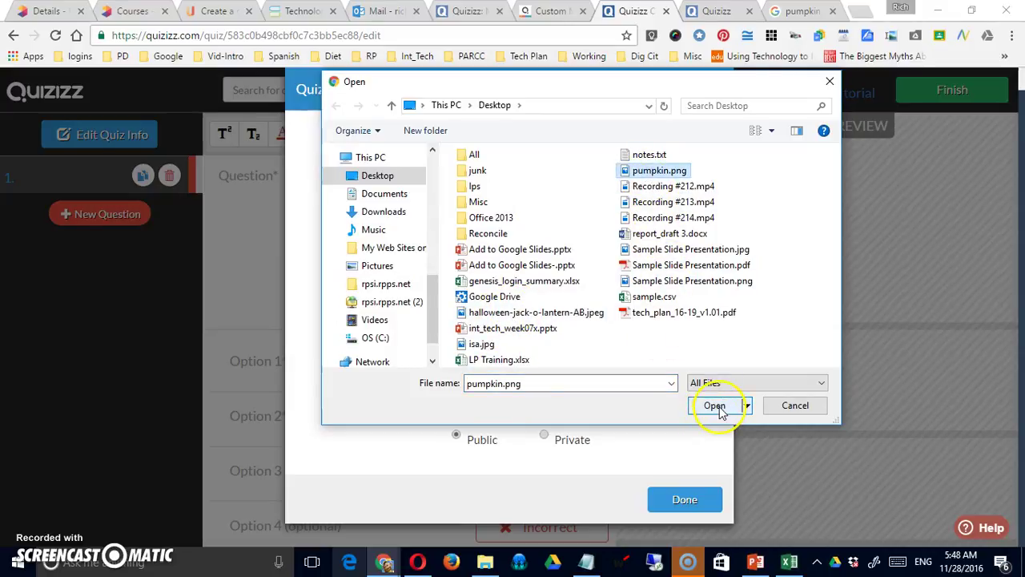
left_click(715, 406)
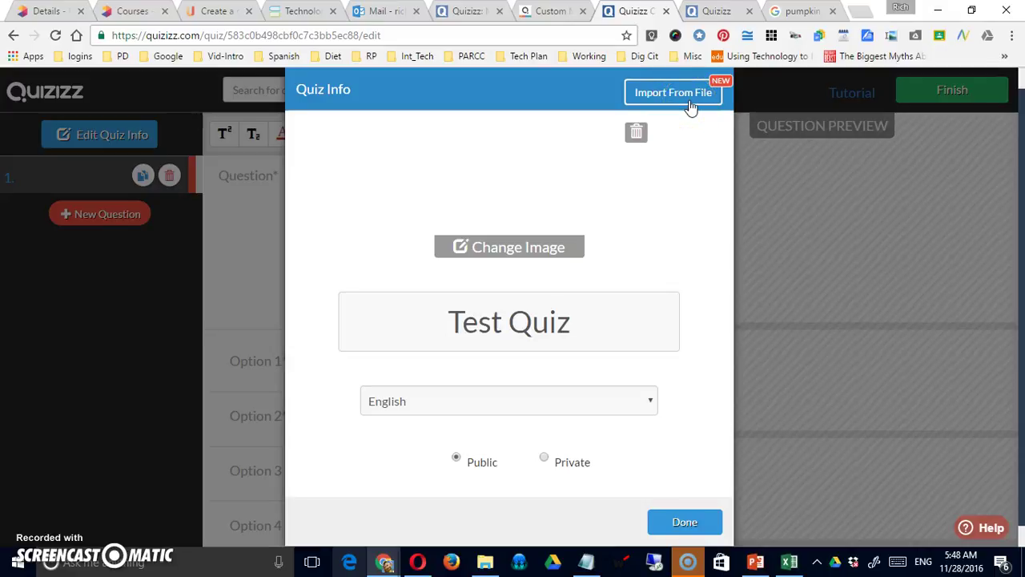
Open the quiz's import from a CSV file and switch to sample.csv in Excel.
left_click(689, 94)
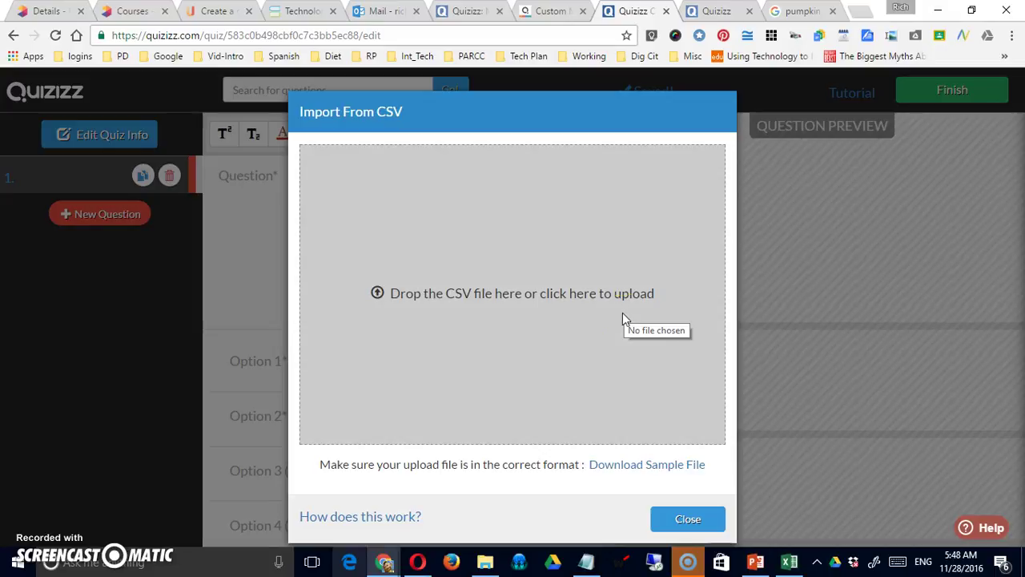
left_click(624, 329)
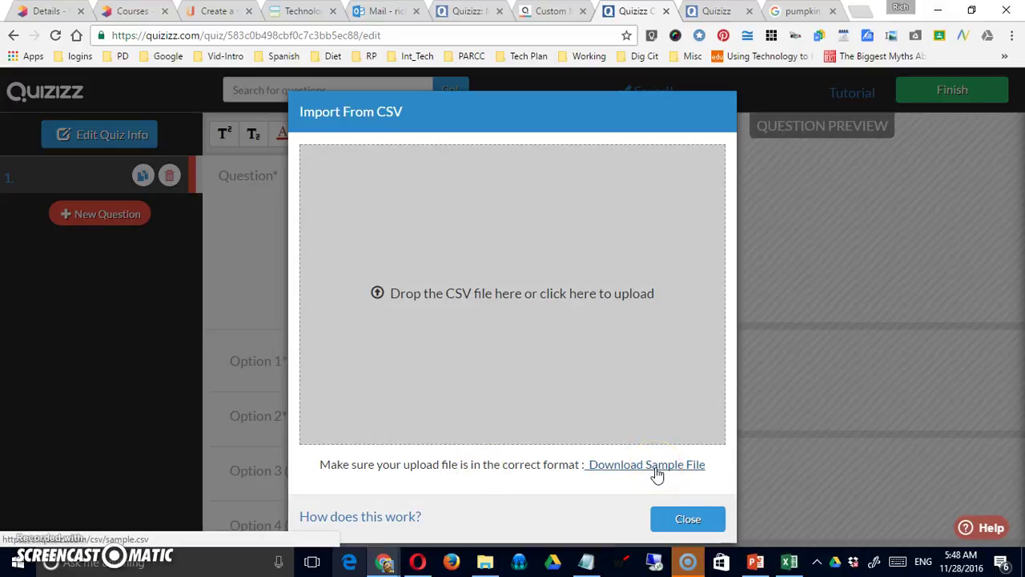
left_click(788, 563)
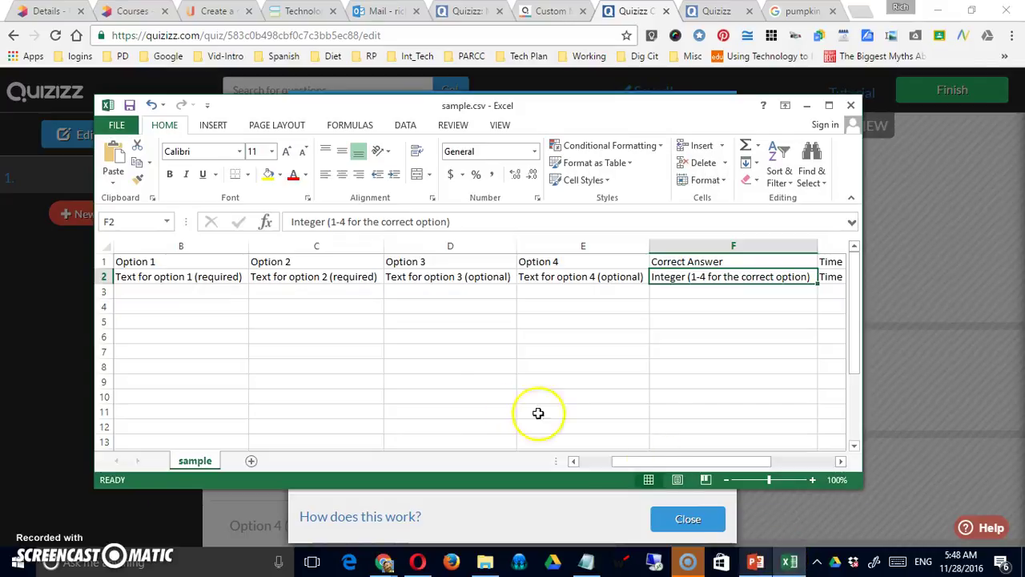
Go to the Question column of the sample sheet and examine its format description in cell A2.
left_click(389, 396)
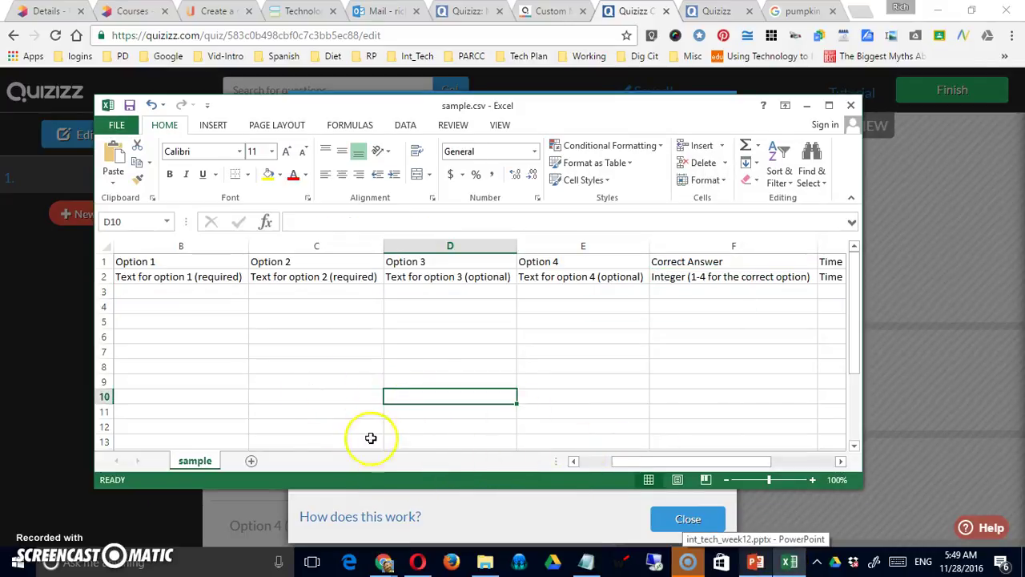
left_click(312, 424)
key("Left")
key("Left")
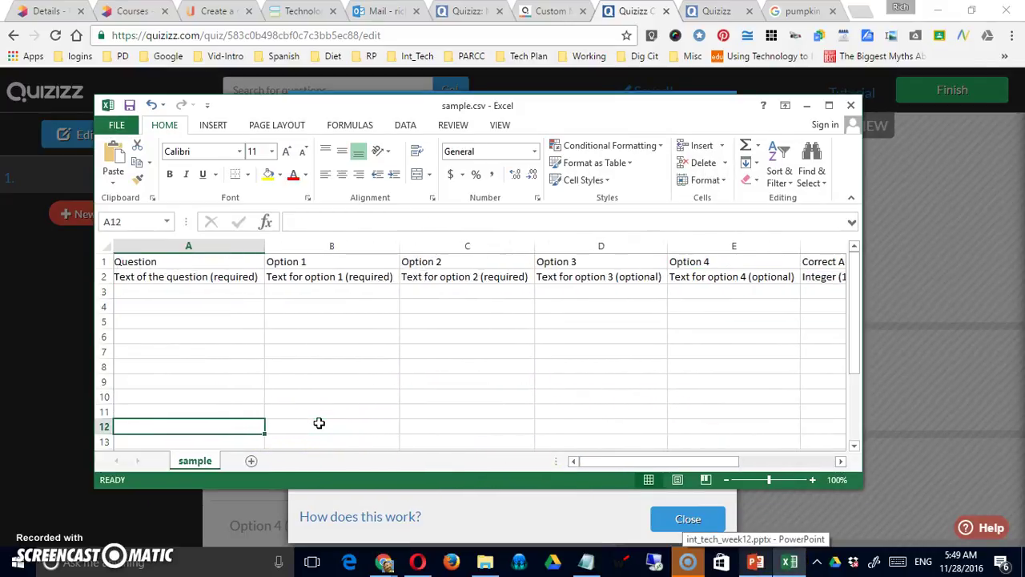
key("Up")
key("Up")
key("Up")
key("Up")
key("Up")
key("Up")
key("Up")
key("Up")
key("Up")
key("Up")
key("Up")
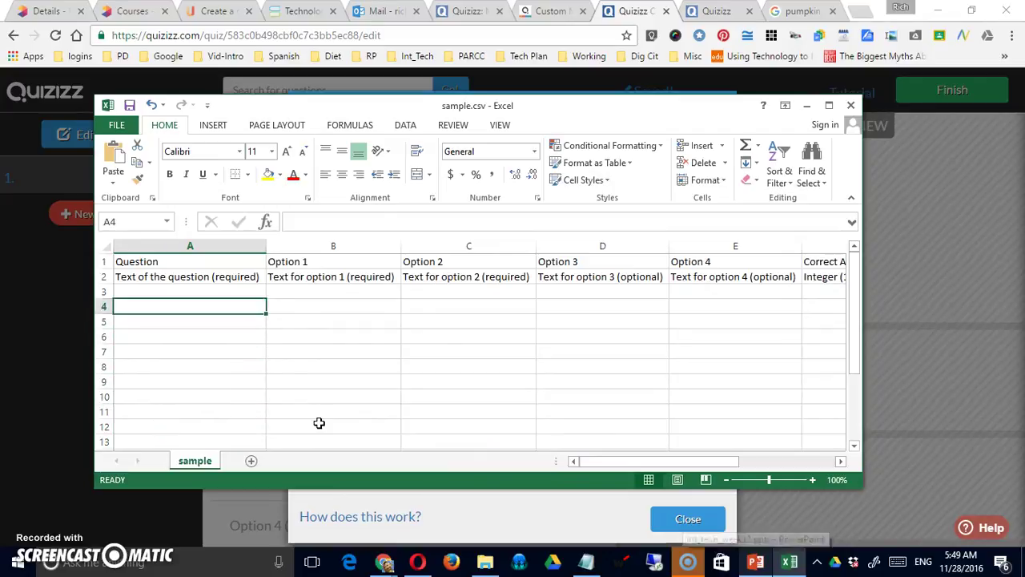
key("Down")
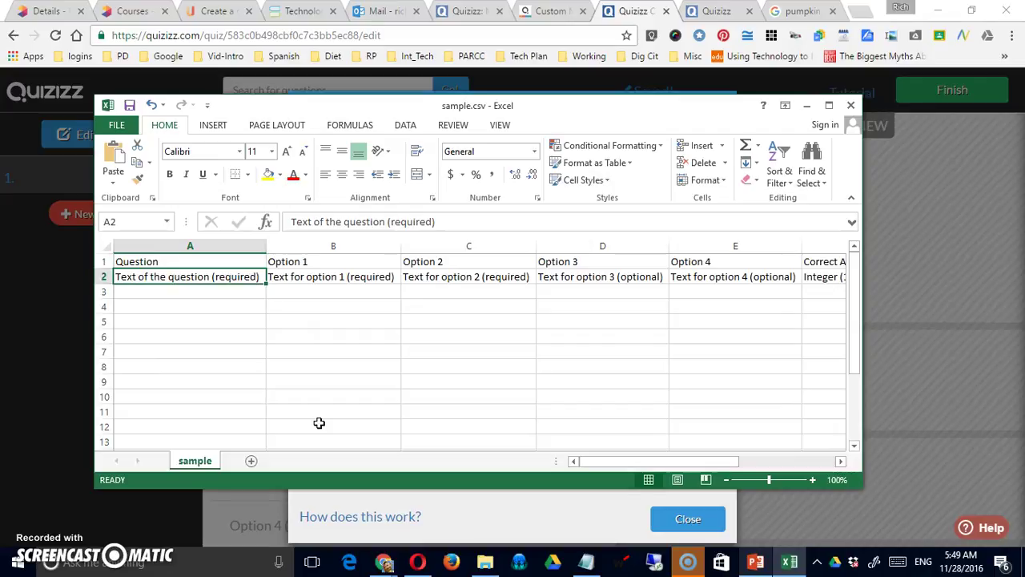
Examine the row 2 descriptions of the Option 1 to Option 4 columns for required and optional entries.
key("Right")
key("Right")
key("Right")
key("Right")
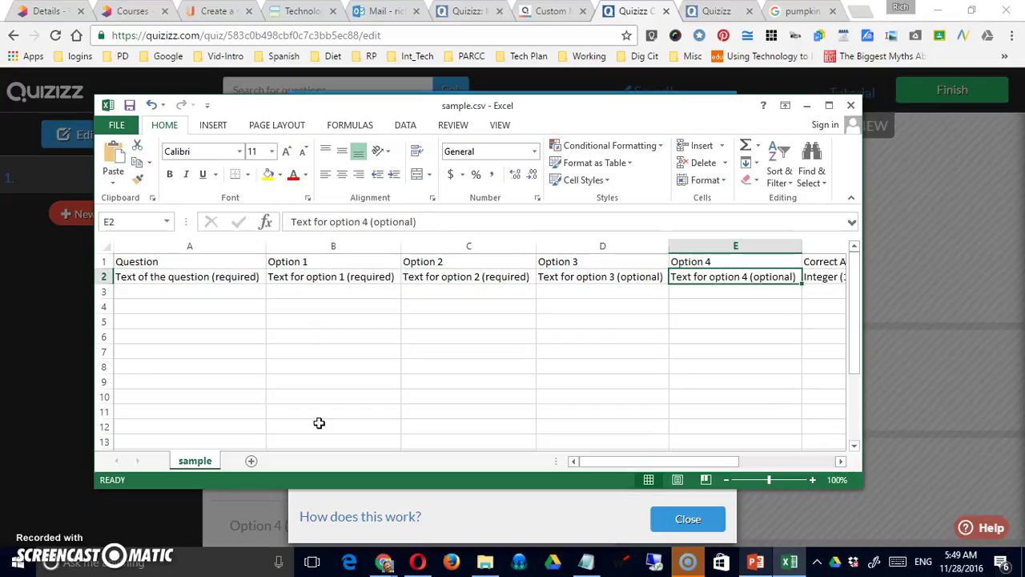
key("Left")
key("Right")
key("Left")
key("Left")
key("Left")
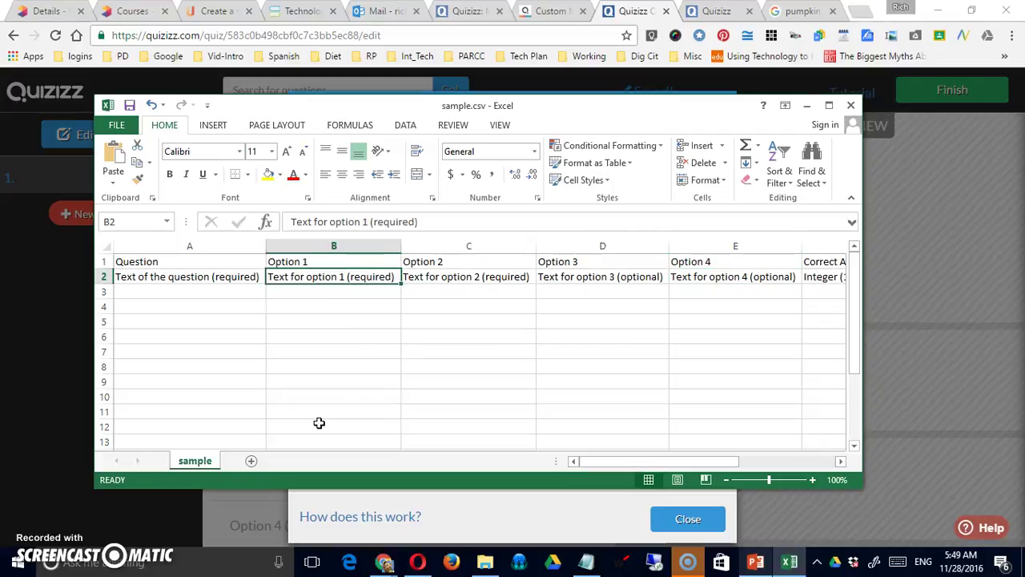
key("Right")
key("Left")
key("Right")
key("Left")
key("Right")
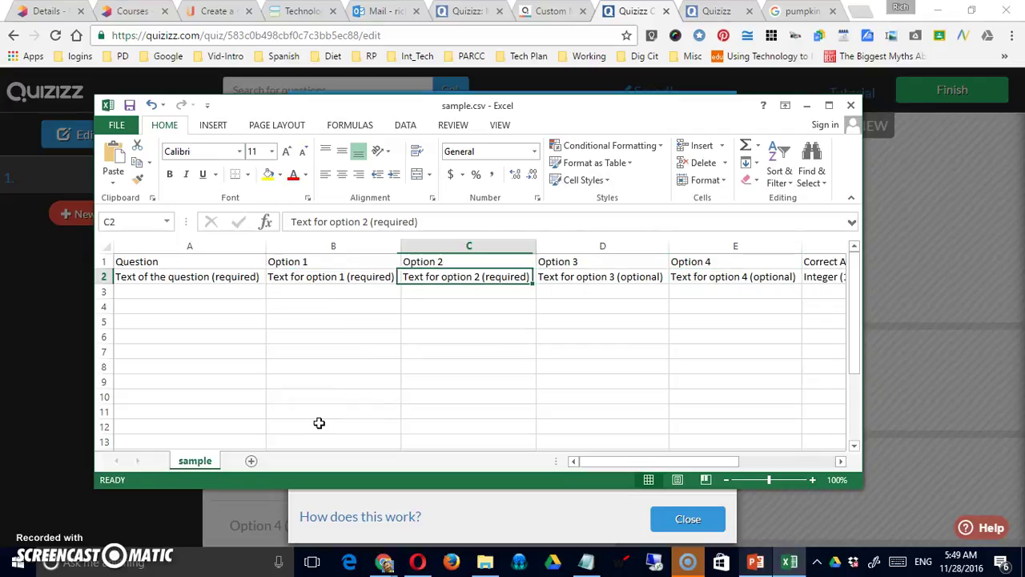
Examine the row 2 format descriptions of the Correct Answer and Time columns.
key("Right")
key("Right")
key("Right")
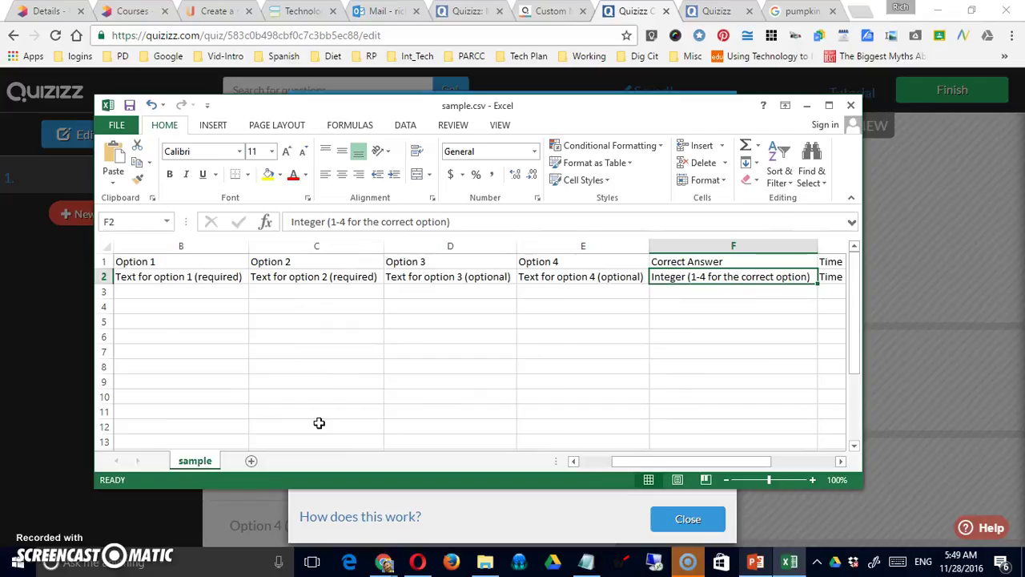
key("Right")
key("Left")
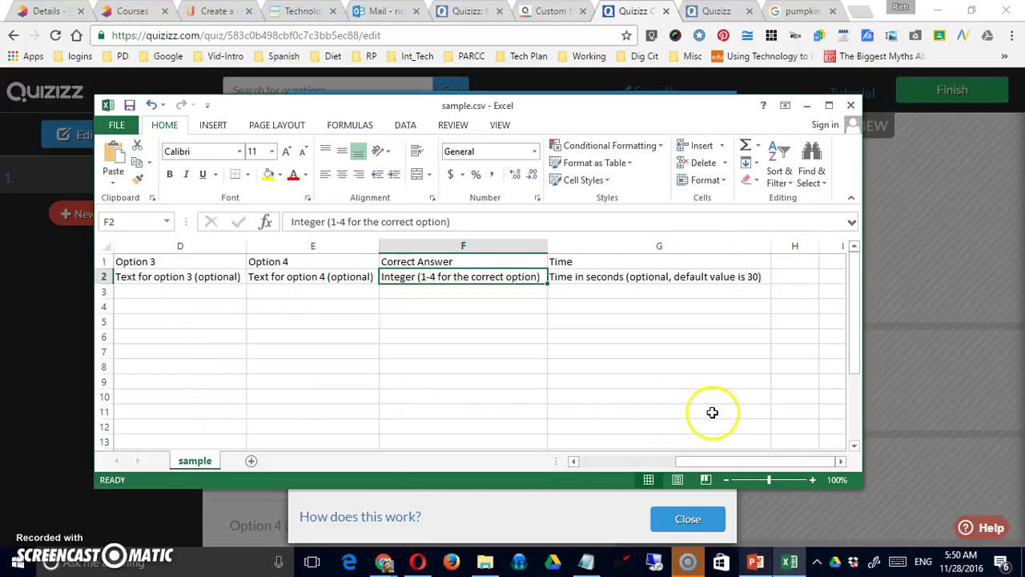
Close sample.csv without saving changes and leave the CSV import for the quiz's question editor.
left_click(851, 110)
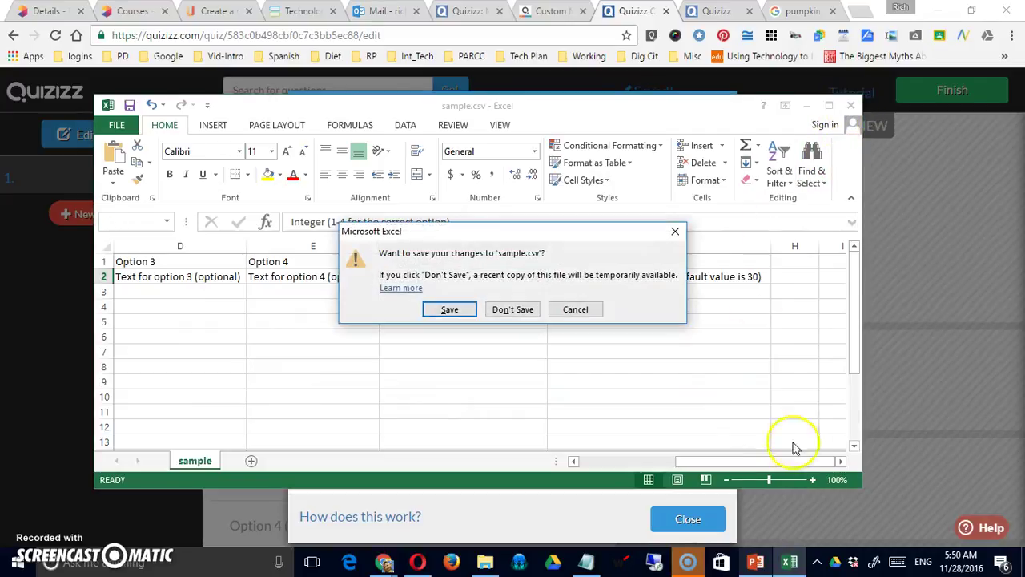
left_click(512, 311)
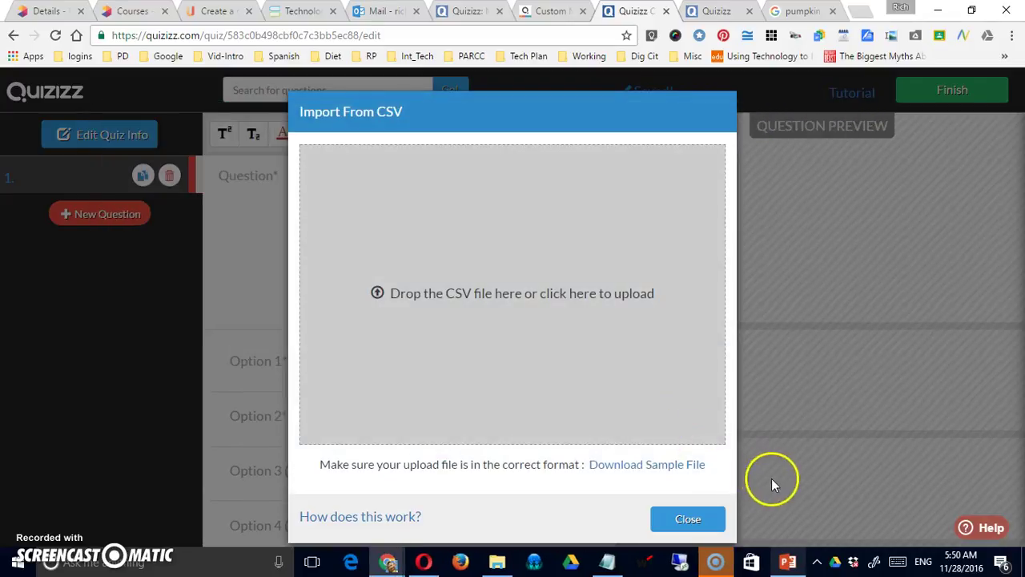
left_click(685, 520)
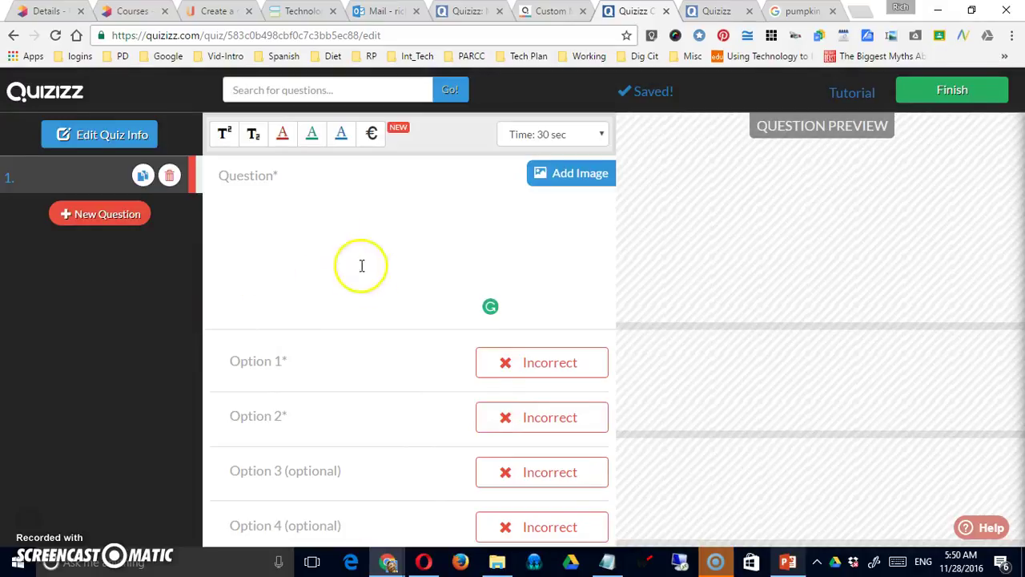
Enter "Who was the first president of the United States?" as the text of question 1.
left_click(293, 362)
left_click(276, 210)
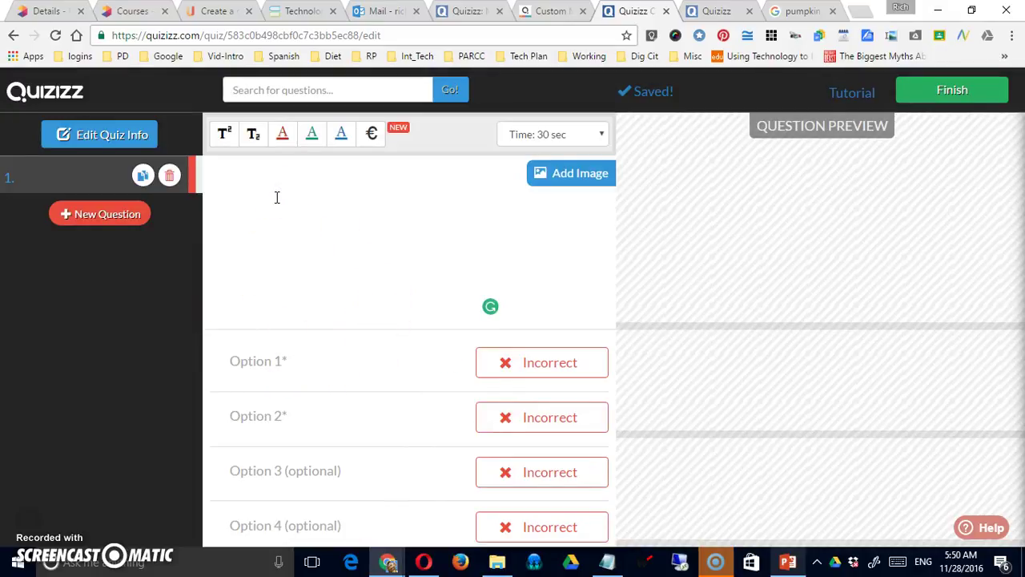
type("Who was the fir")
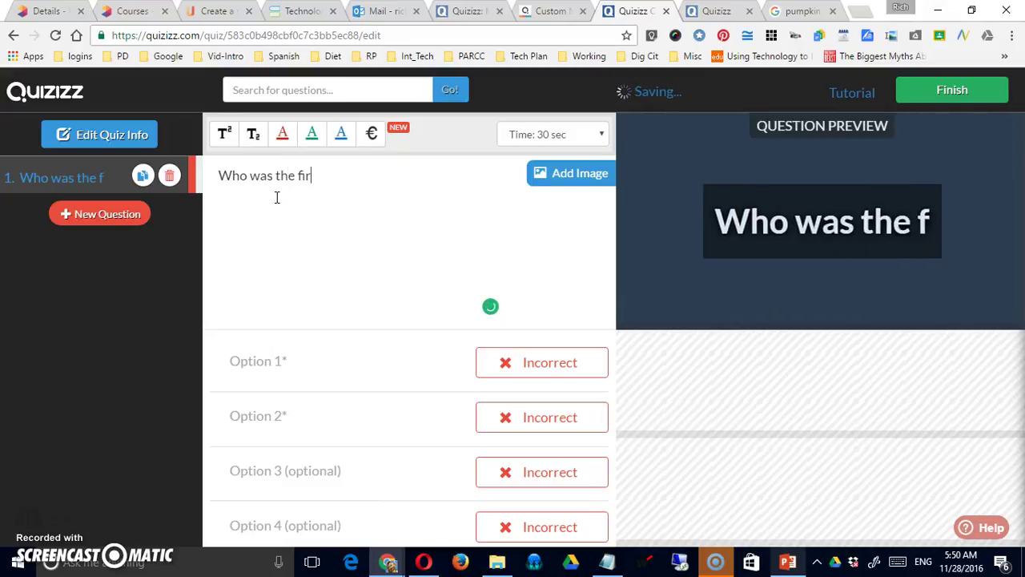
type("st president ")
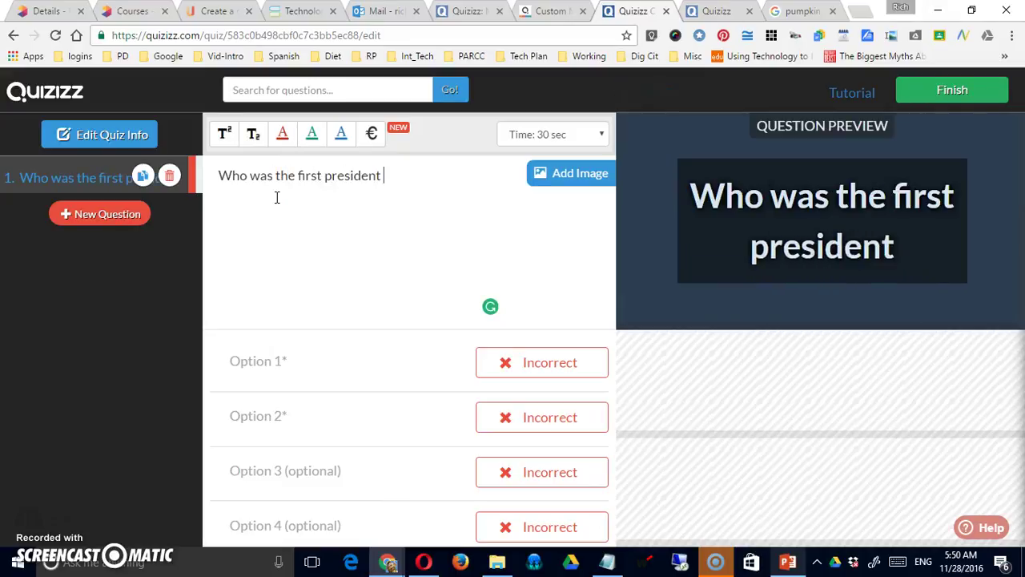
type("of the Unite")
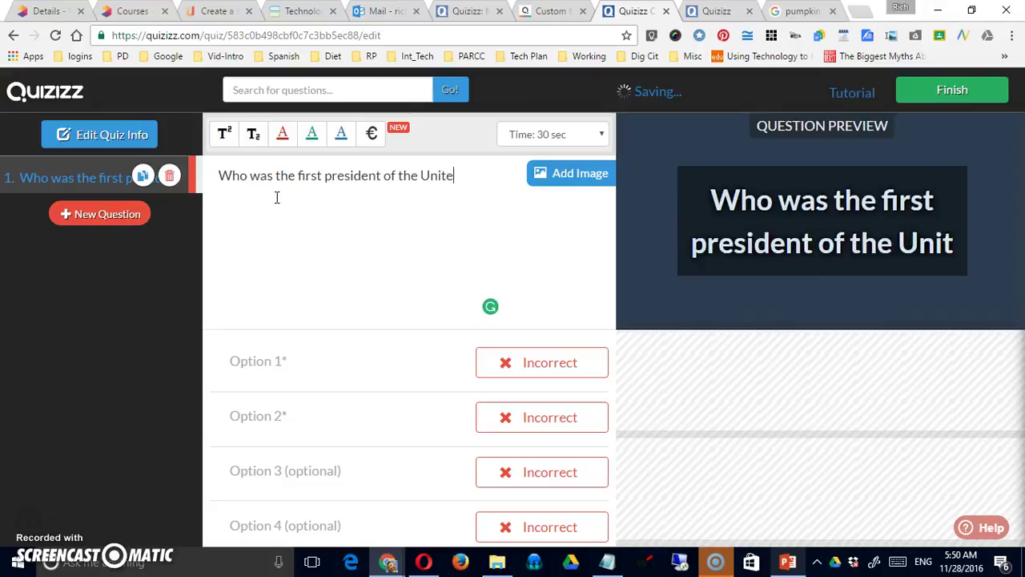
type("d States?")
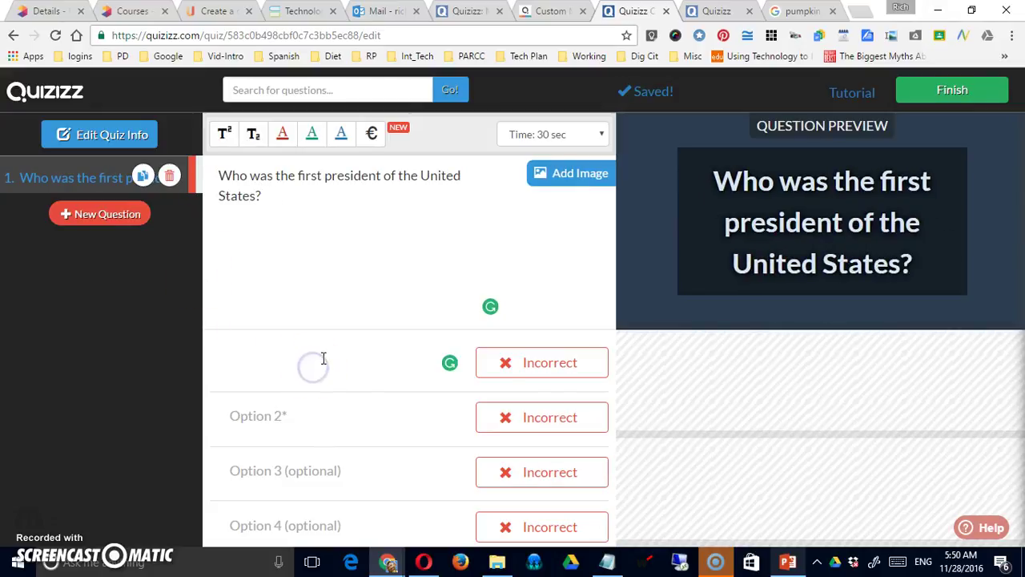
Fill in the four answer options in order as Adams, Lincoln, Washington and Jefferson.
type("Adams")
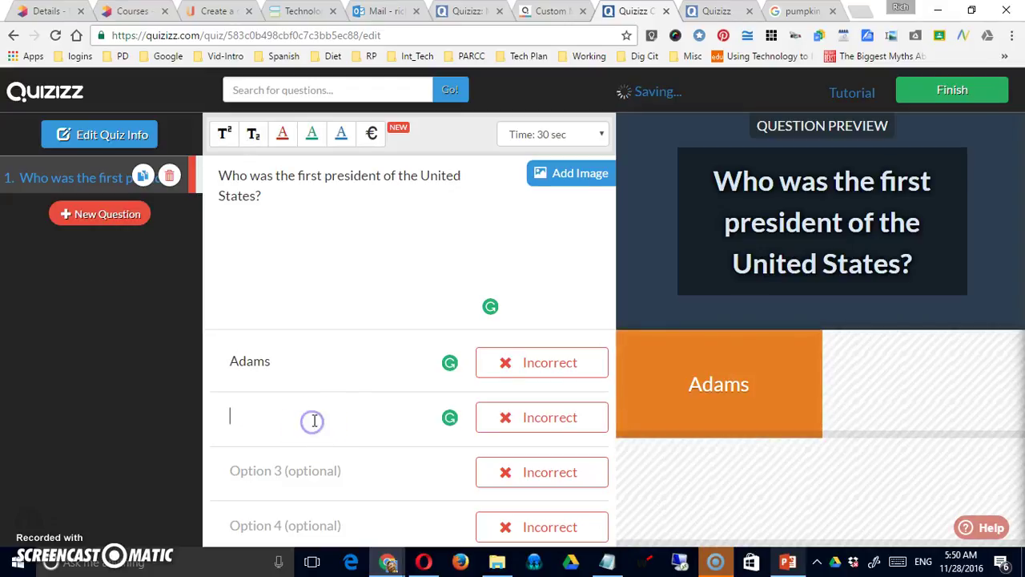
type("Lincoln")
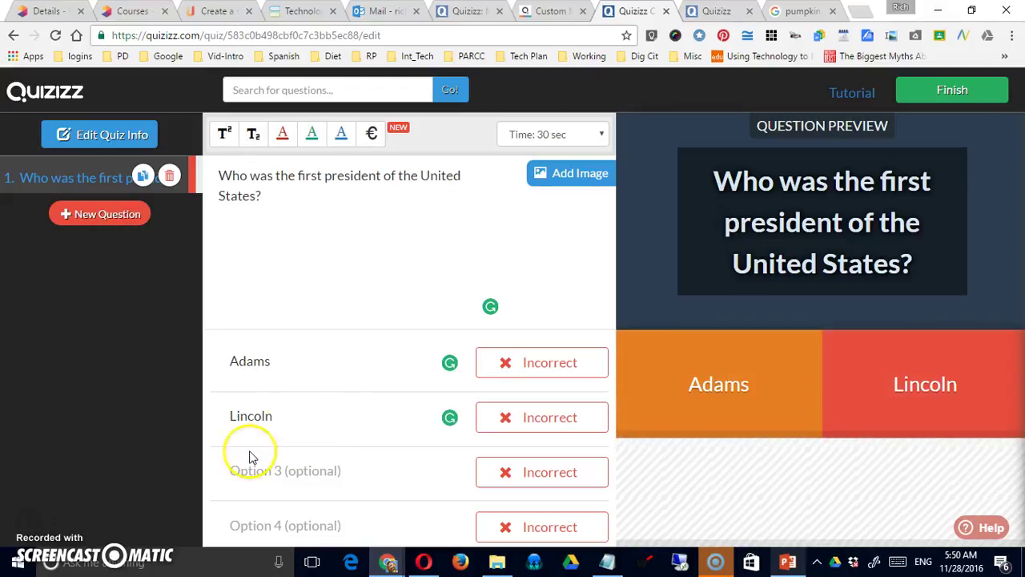
left_click(280, 469)
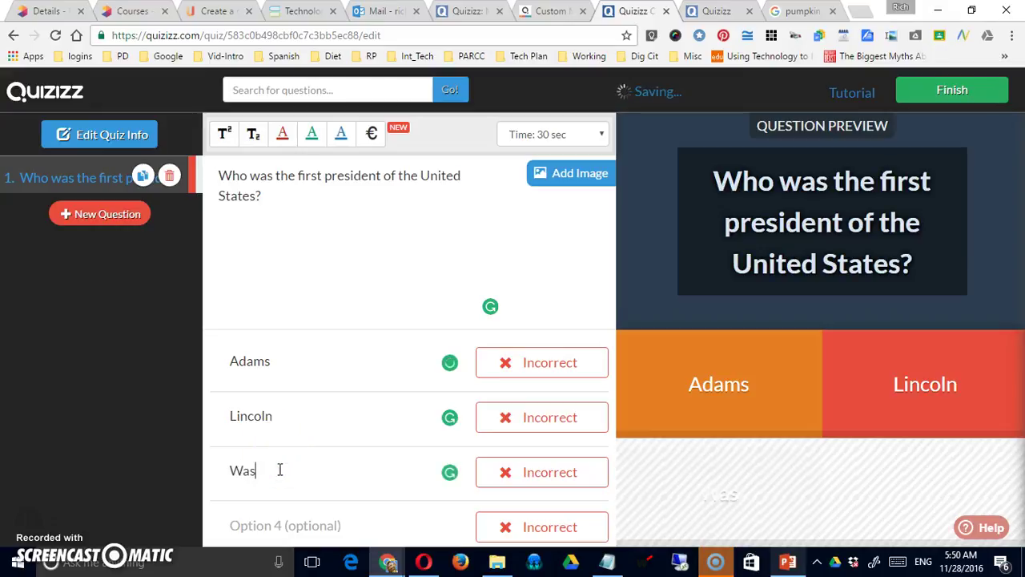
type("Washington")
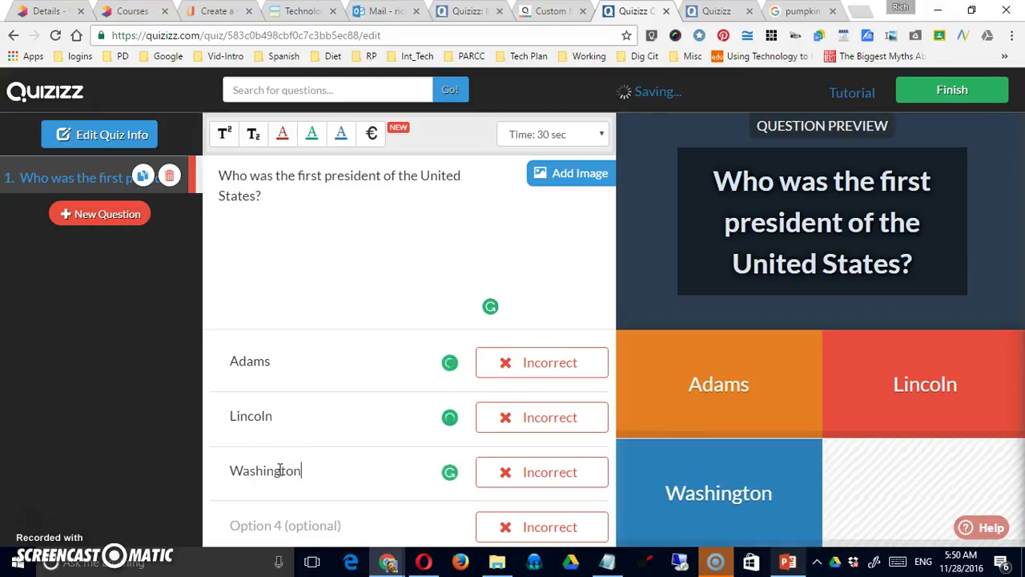
left_click(291, 521)
type("J")
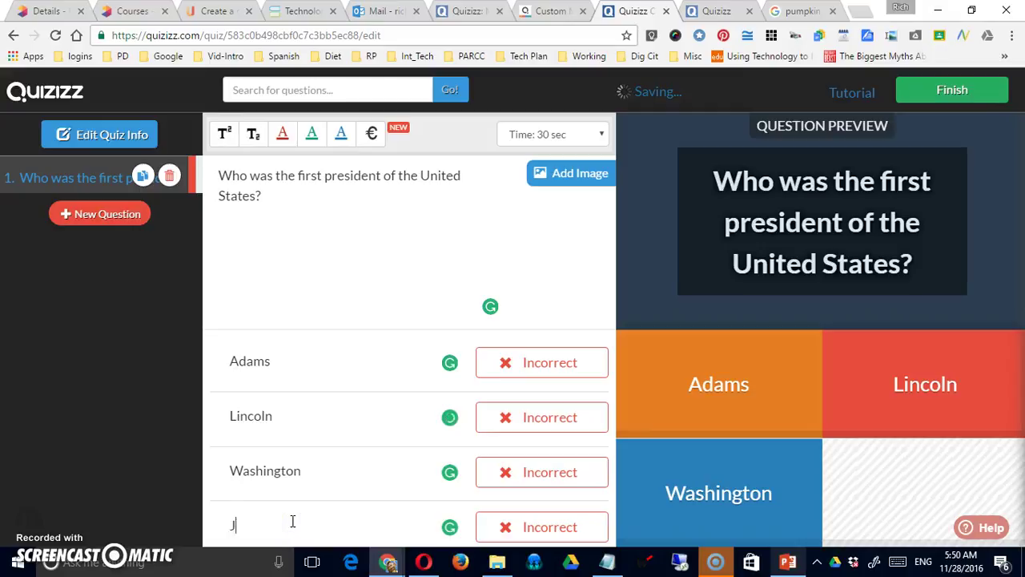
type("efferson")
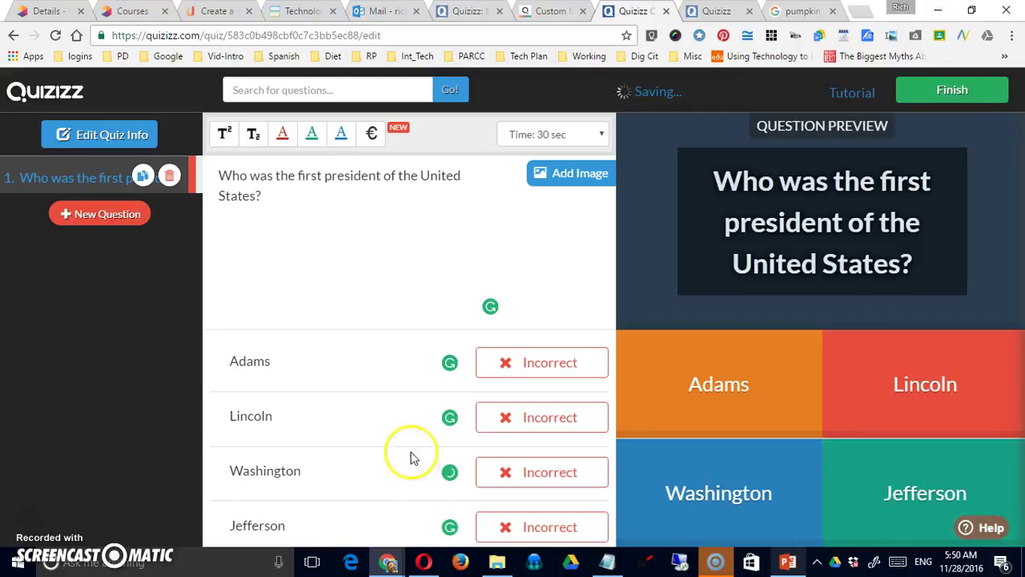
Mark Washington as the correct answer to the question.
left_click(402, 422)
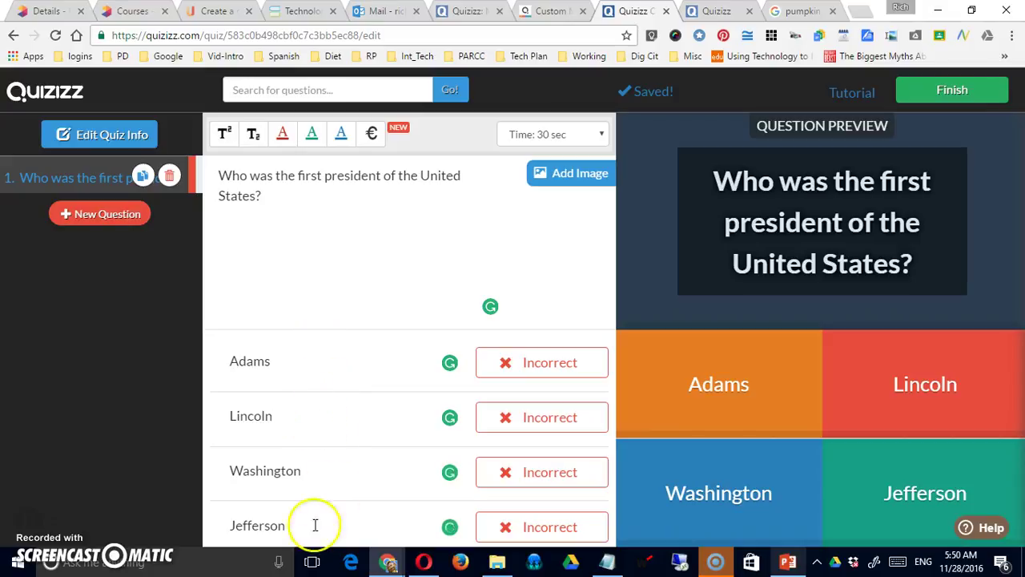
left_click(534, 479)
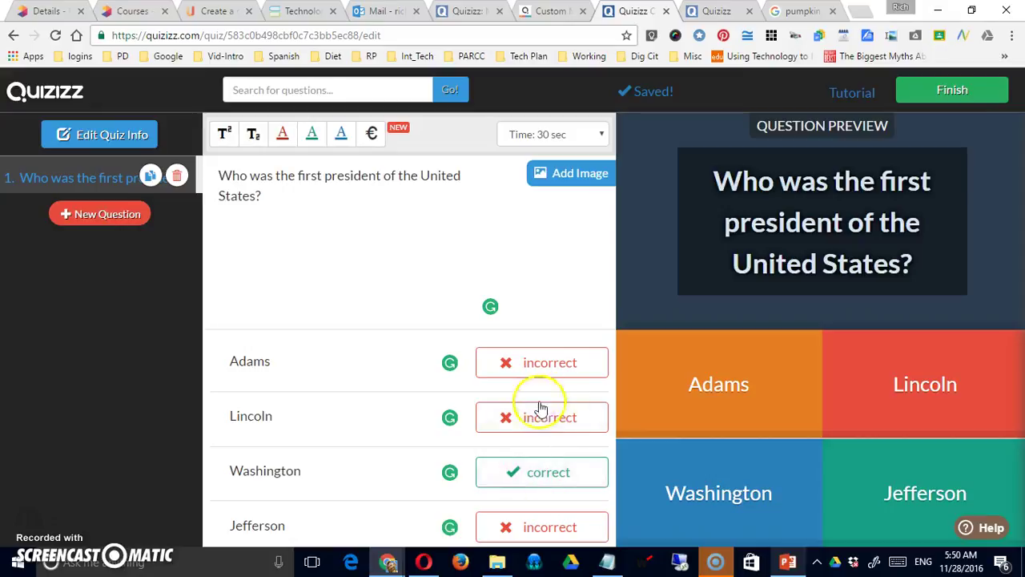
left_click(531, 475)
left_click(589, 476)
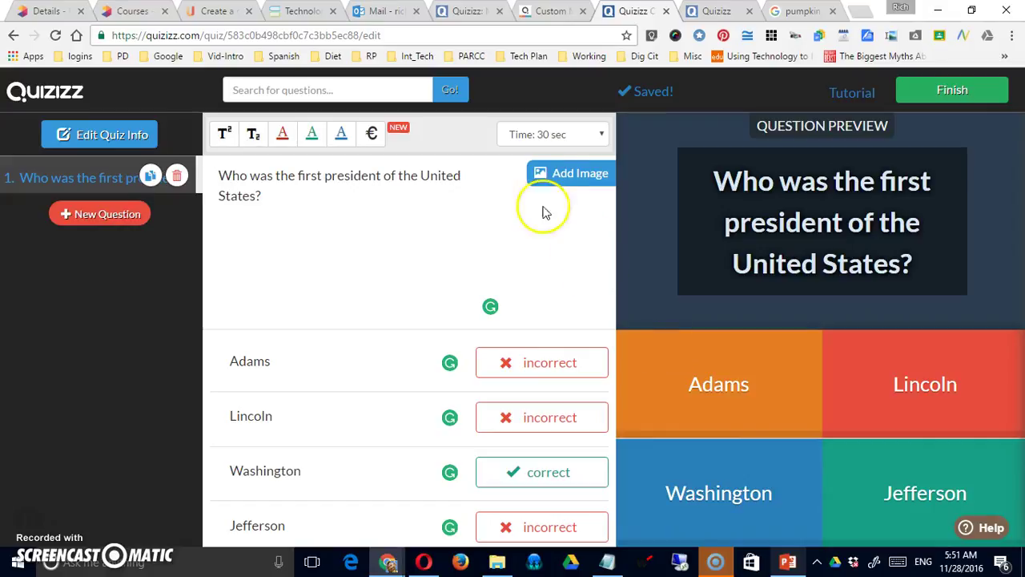
Start adding an image to the question, switch to the open Google Images page and search for "george washington".
left_click(567, 174)
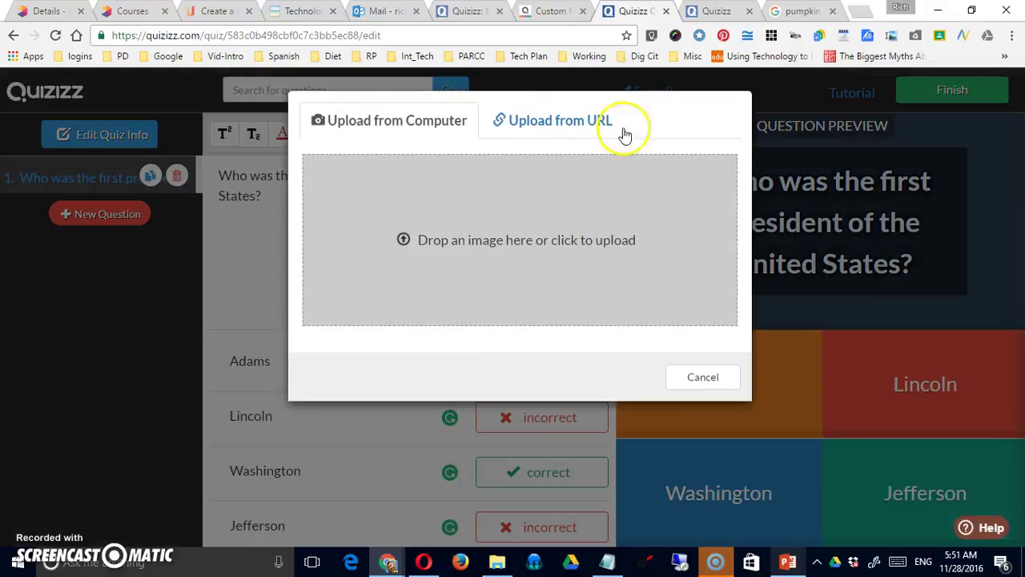
left_click(805, 12)
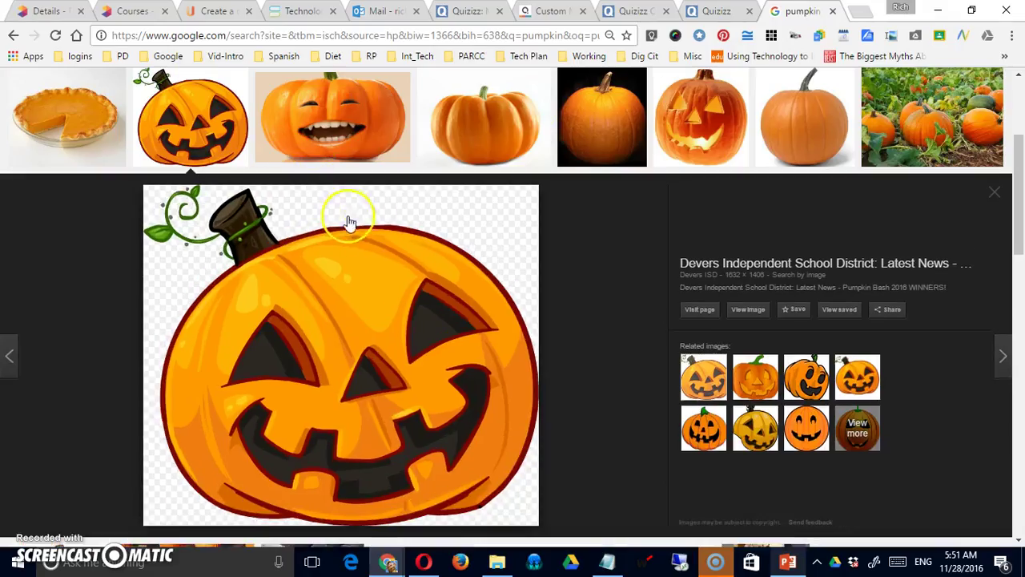
scroll(807, 284, "up", 3)
left_click(171, 85)
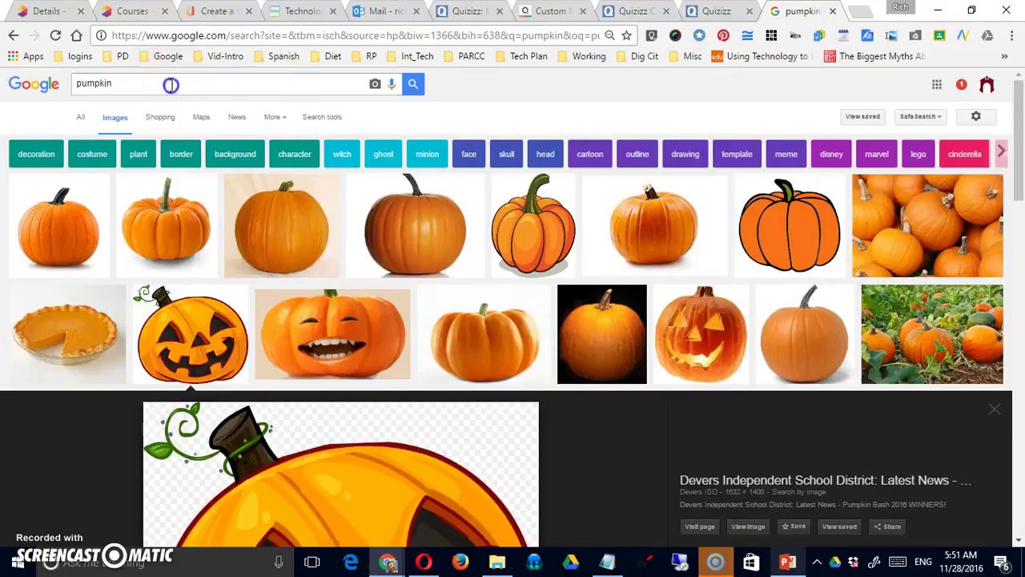
key("ctrl+a")
type("george ")
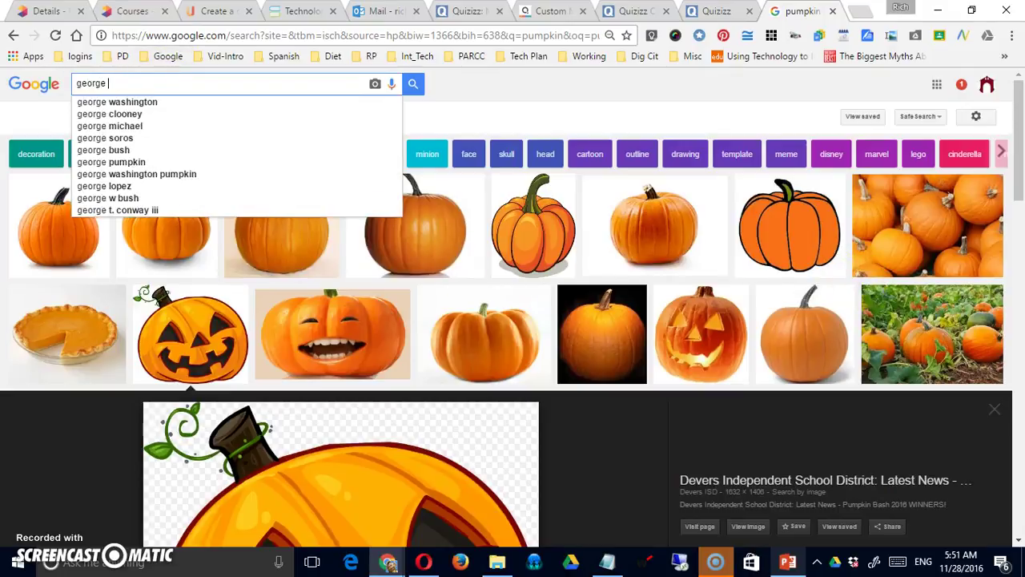
type("washington")
key("Return")
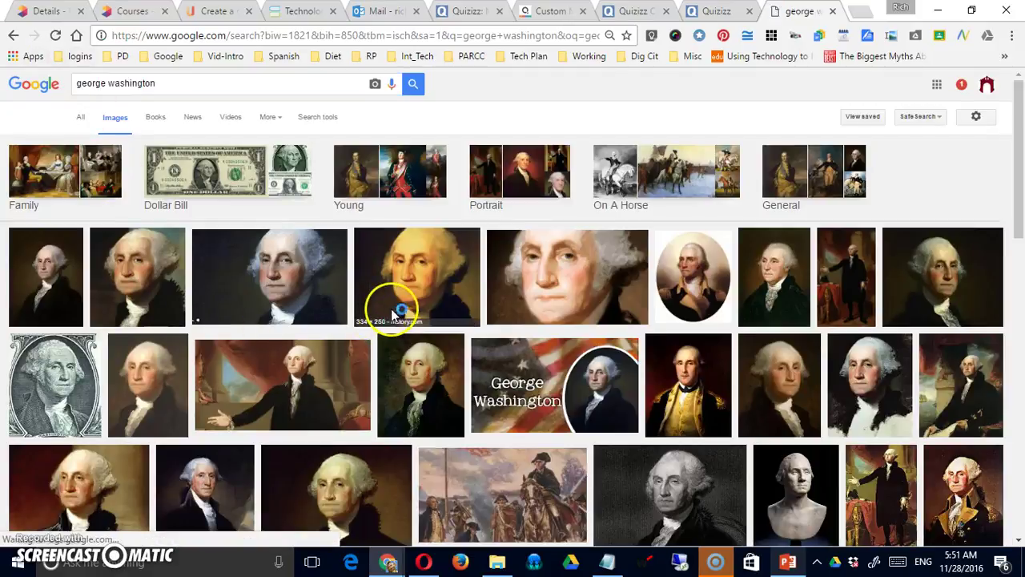
Save the HISTORY.com George Washington portrait to the Desktop as a JPEG named washington.
left_click(403, 307)
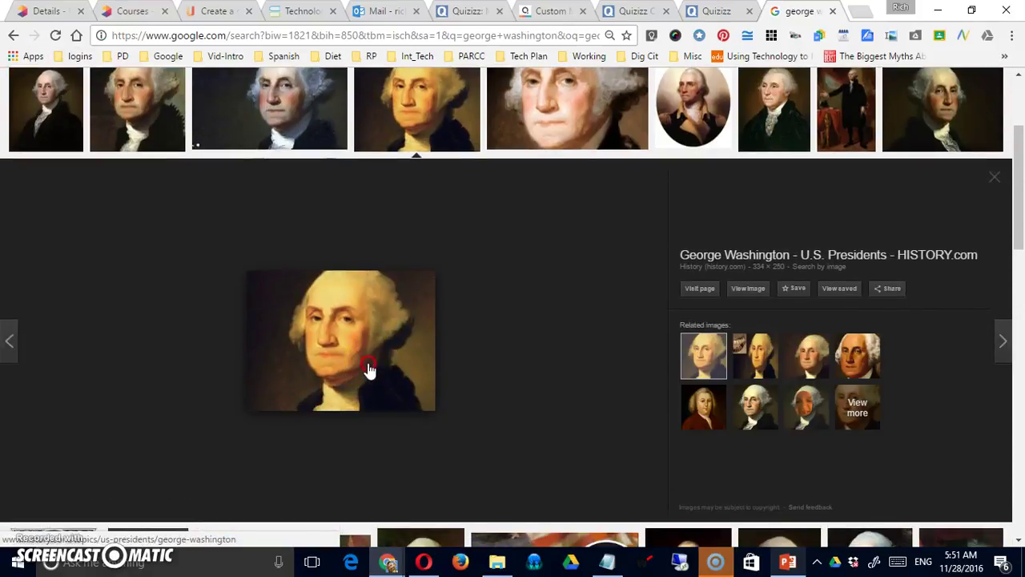
right_click(369, 367)
left_click(447, 233)
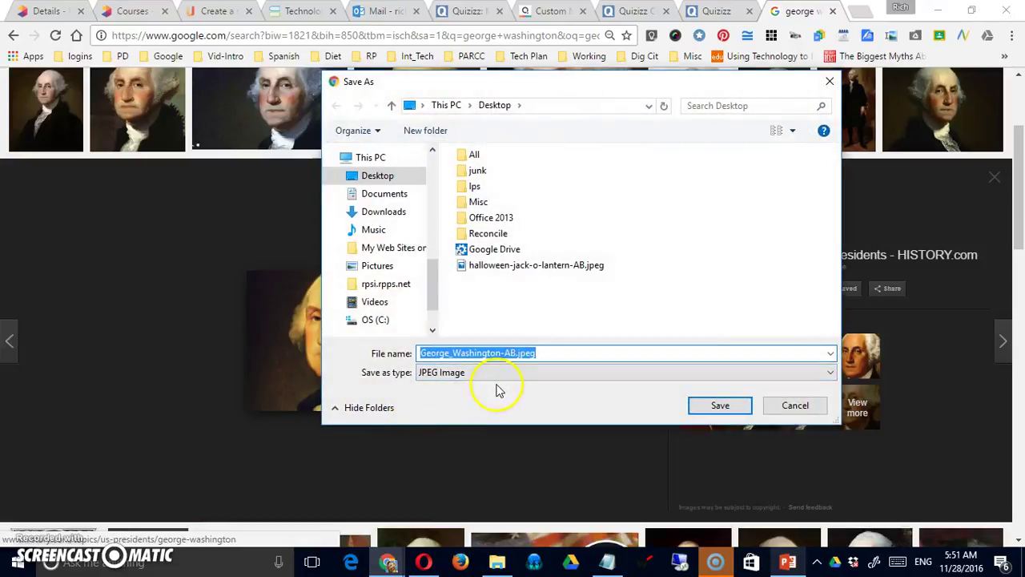
type("washington")
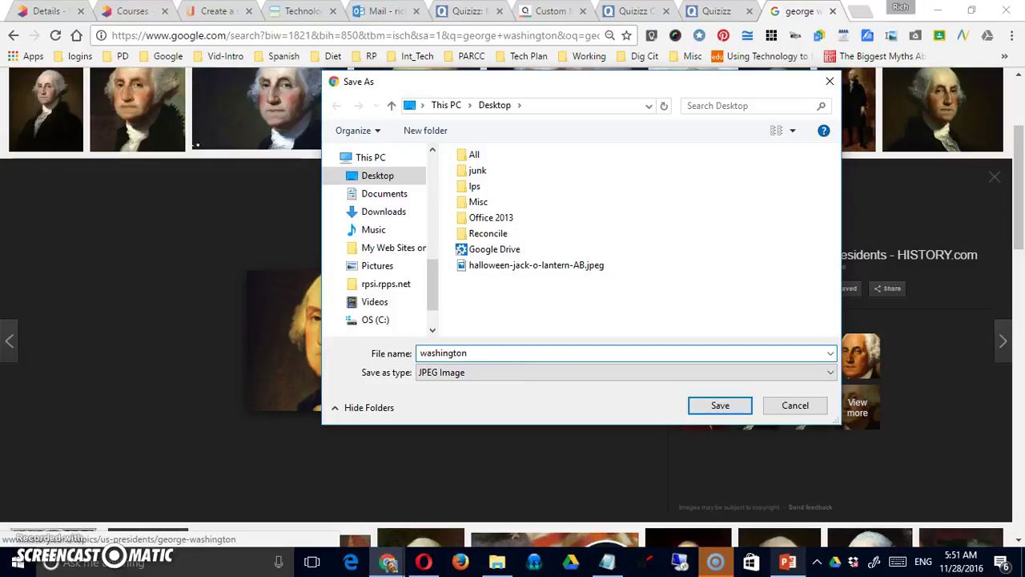
left_click(716, 404)
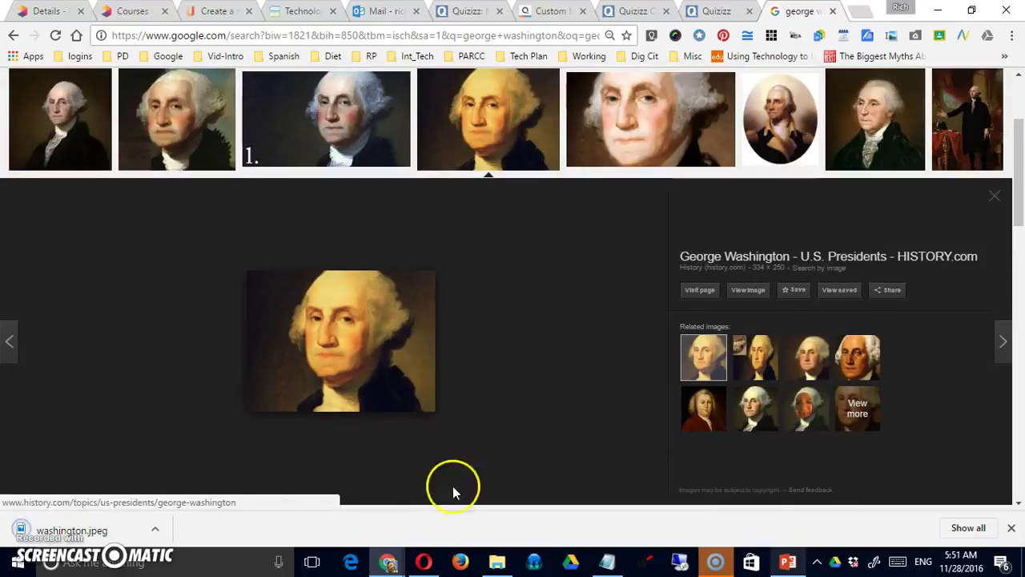
Return to the Quizizz question editor and upload washington.jpeg from the Desktop as the question's image.
left_click(717, 11)
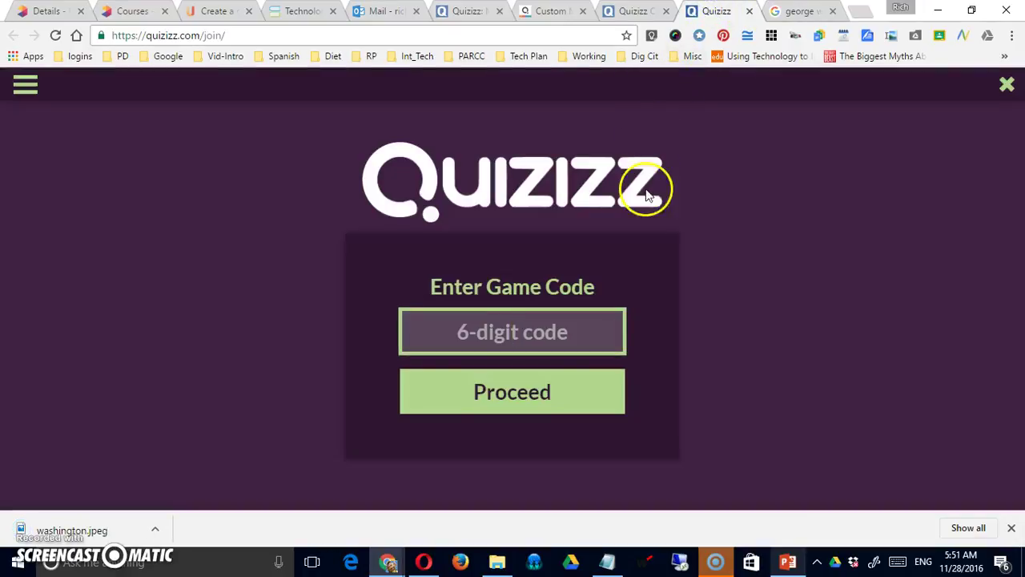
left_click(616, 13)
left_click(524, 258)
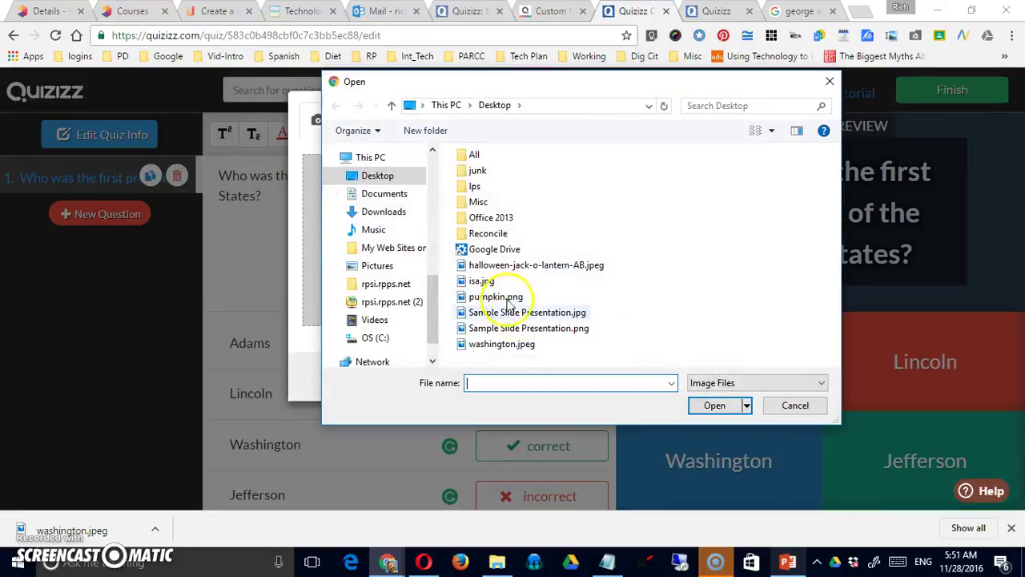
left_click(503, 343)
left_click(712, 405)
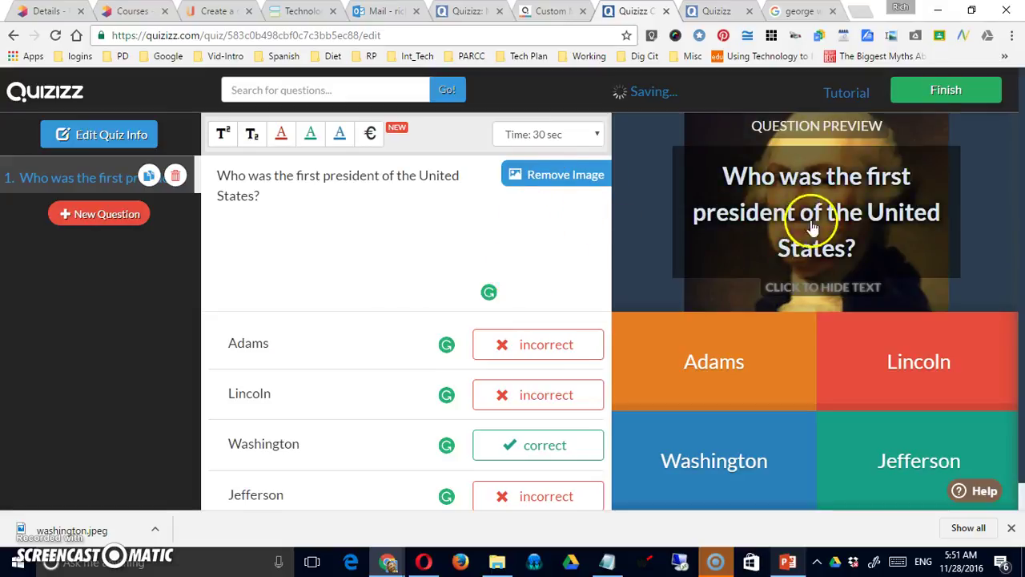
scroll(697, 308, "down", 1)
scroll(684, 319, "up", 1)
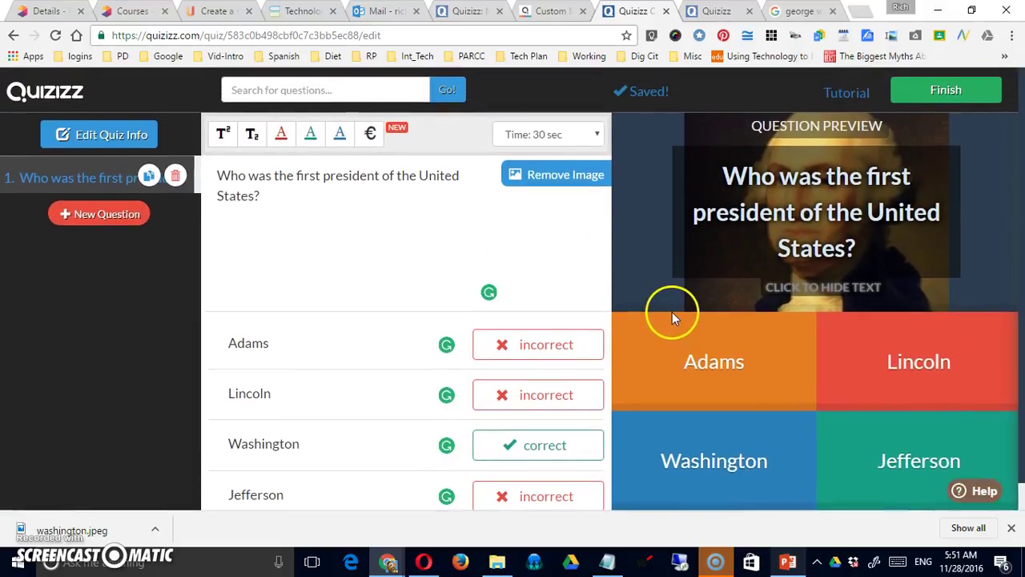
Choose a 30 sec time limit for the question and colour its entire text red.
left_click(588, 138)
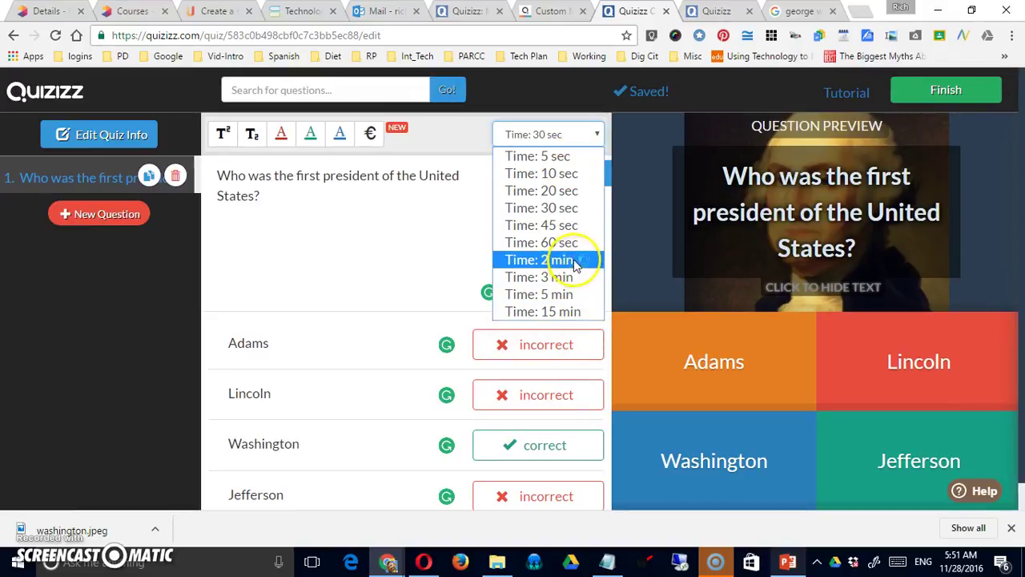
left_click(553, 207)
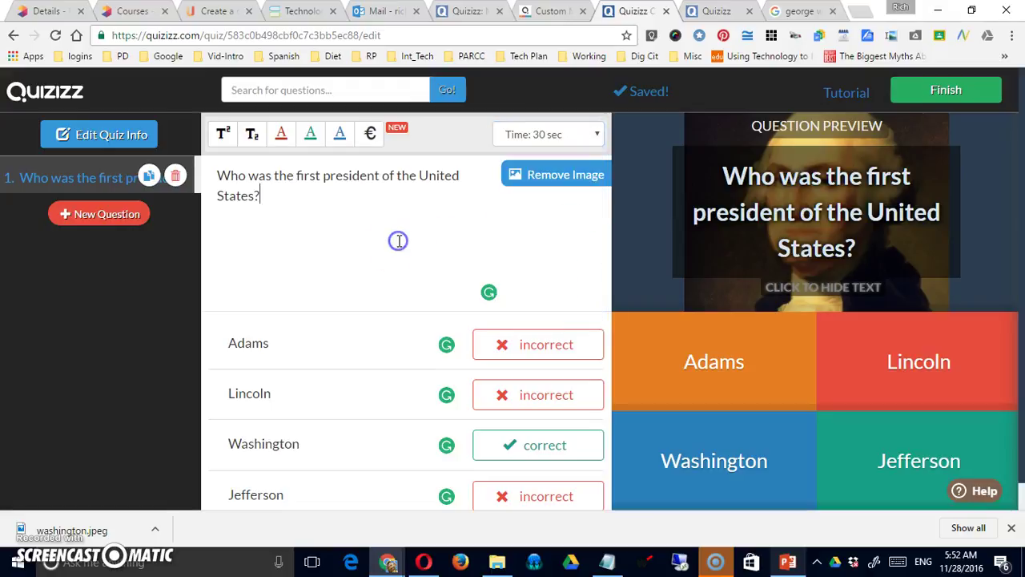
left_click_drag(270, 195, 158, 160)
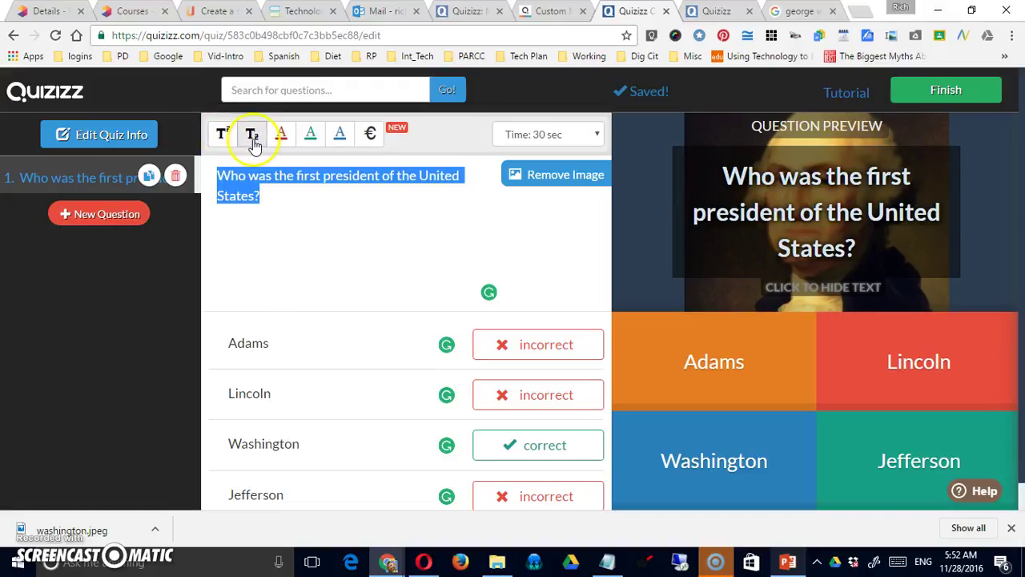
left_click(283, 138)
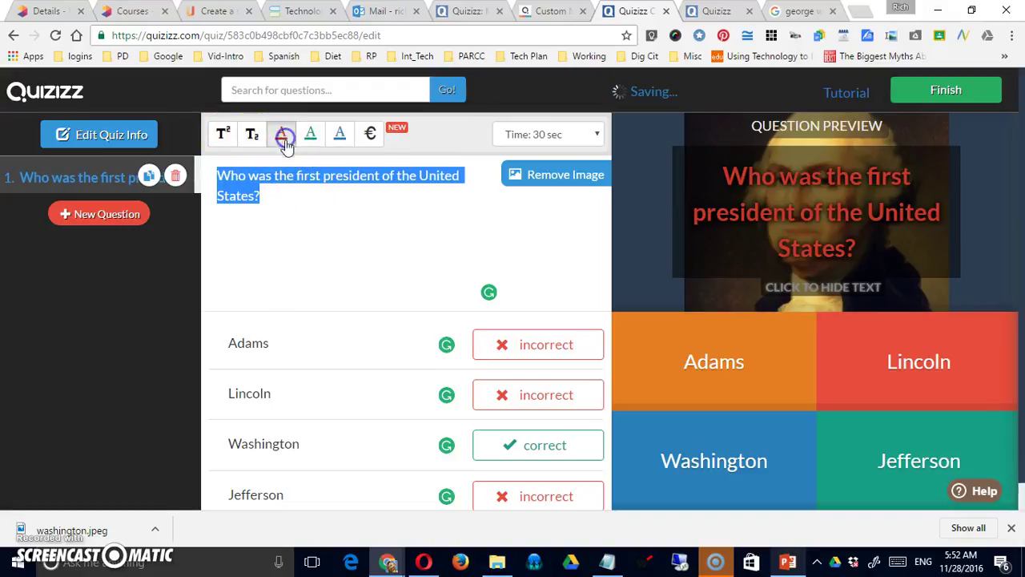
left_click(294, 227)
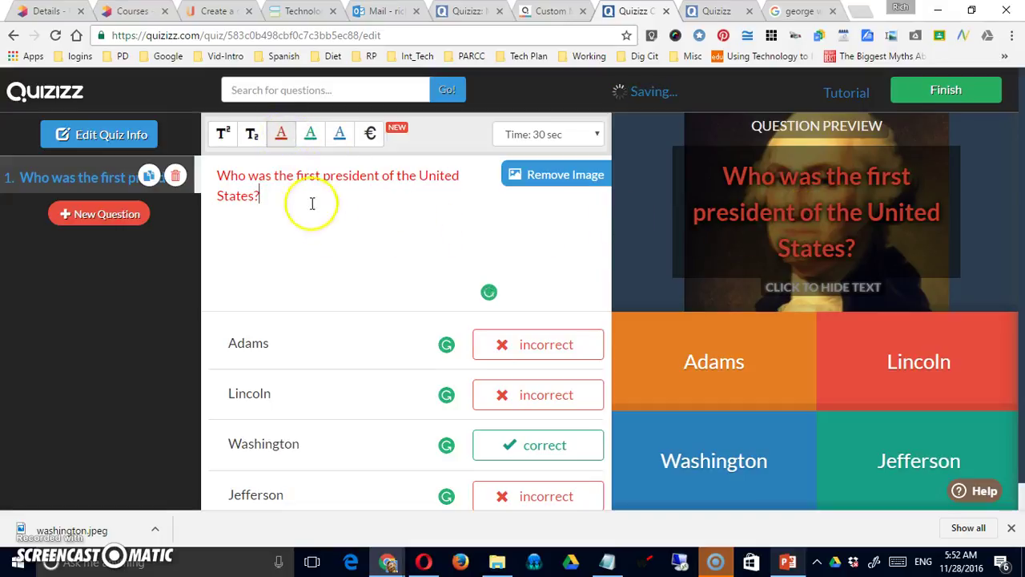
left_click(340, 252)
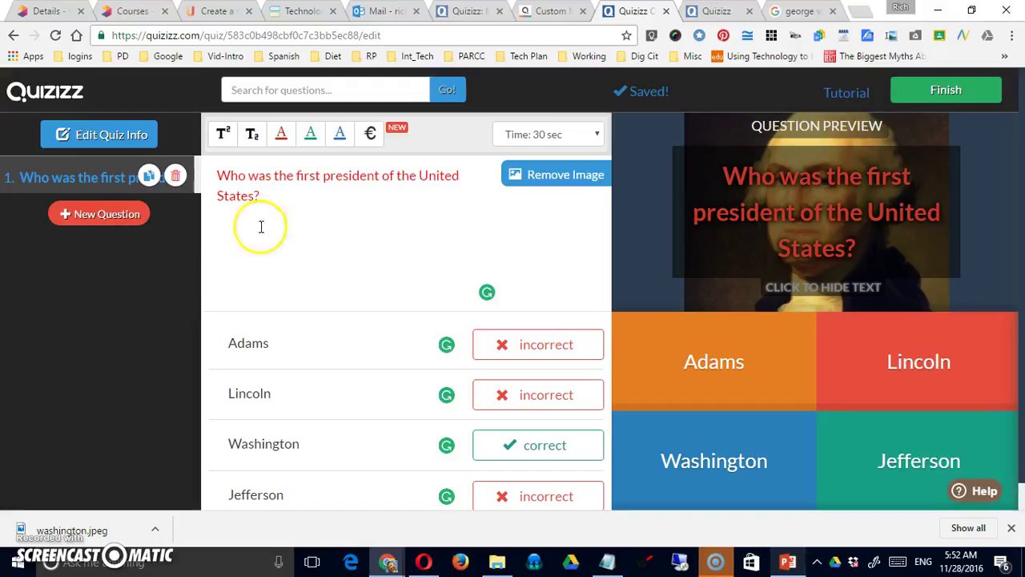
Add a second question reading "Who was the sixteenth president of the US?".
left_click(105, 214)
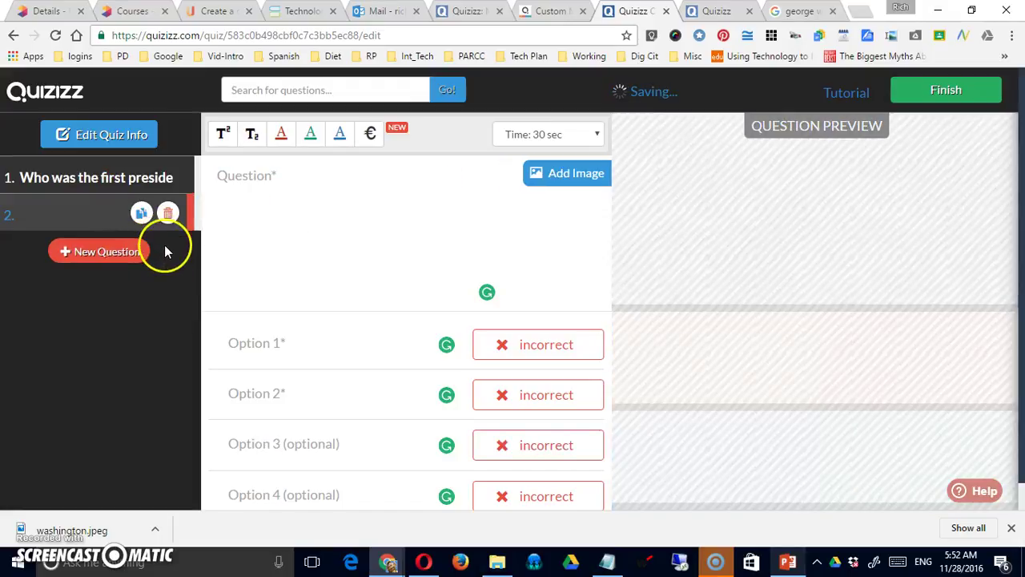
left_click(344, 176)
type("W")
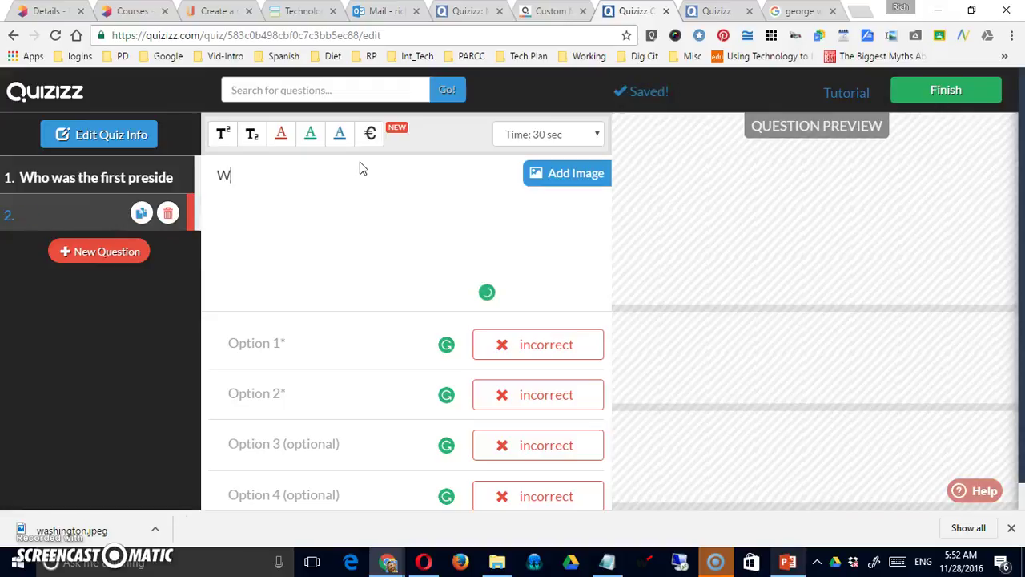
type("ho was the")
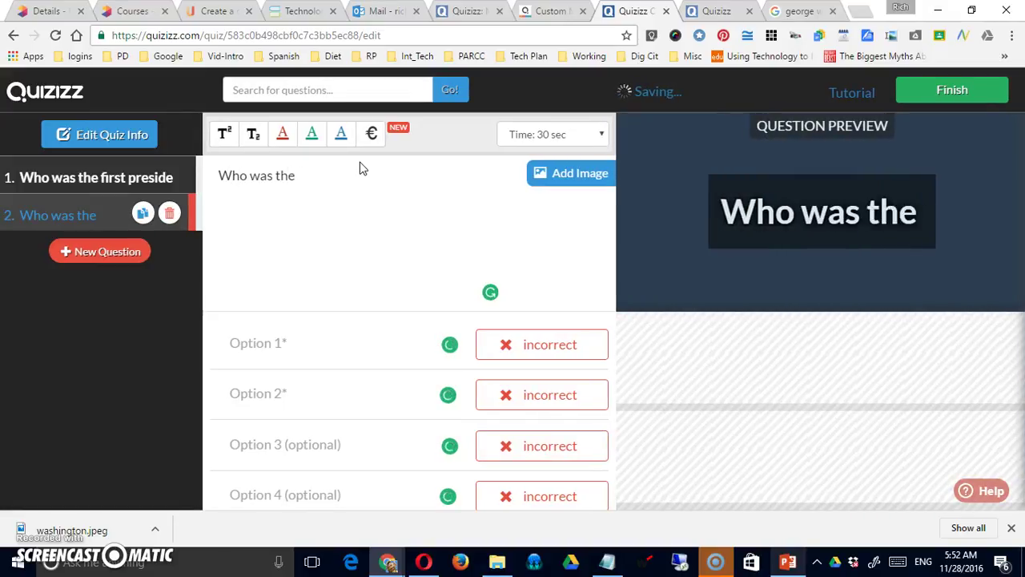
type(" sixteent")
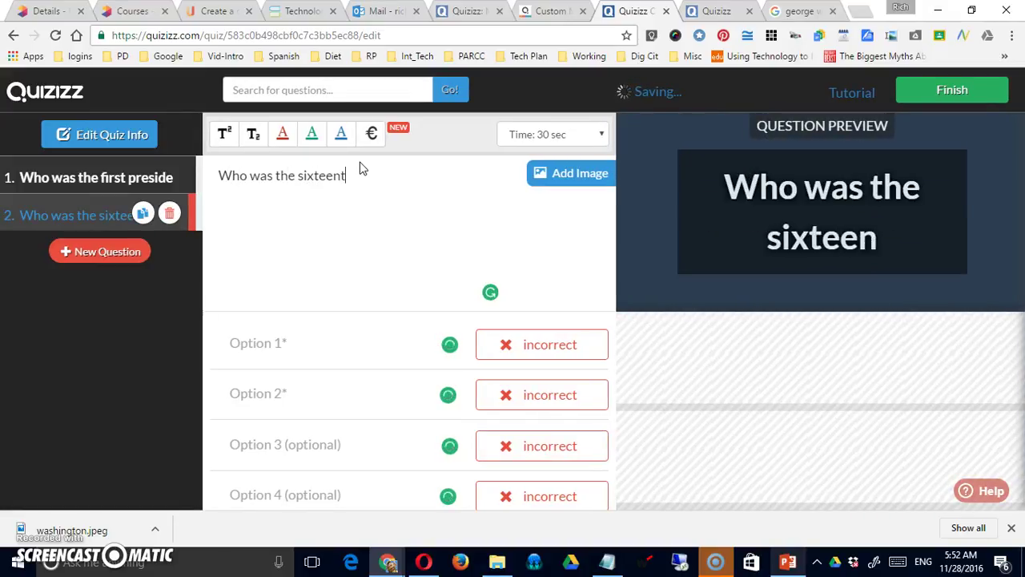
type("h preseident")
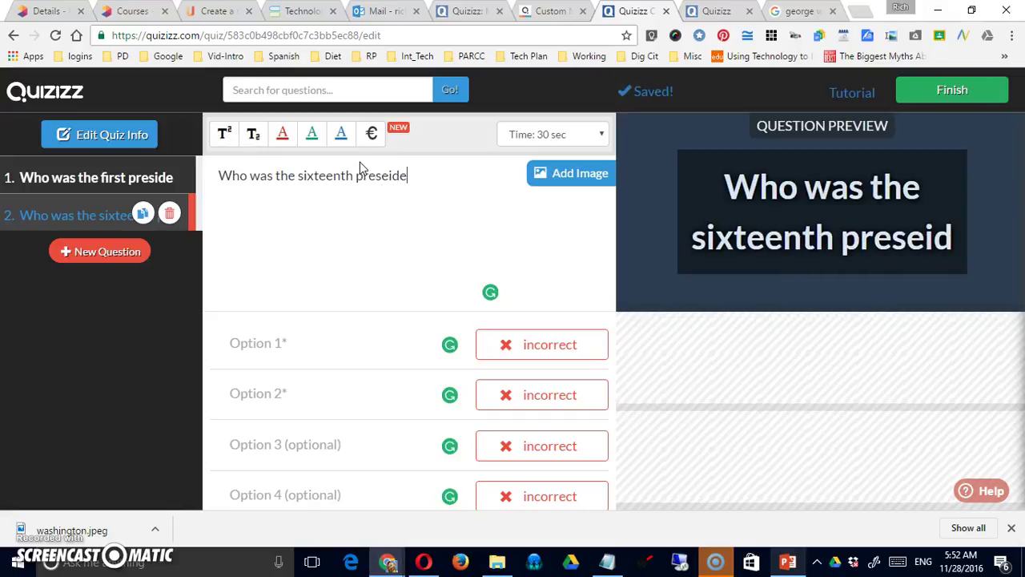
key("BackSpace")
key("BackSpace")
key("BackSpace")
key("BackSpace")
key("BackSpace")
key("BackSpace")
type("ident of the ")
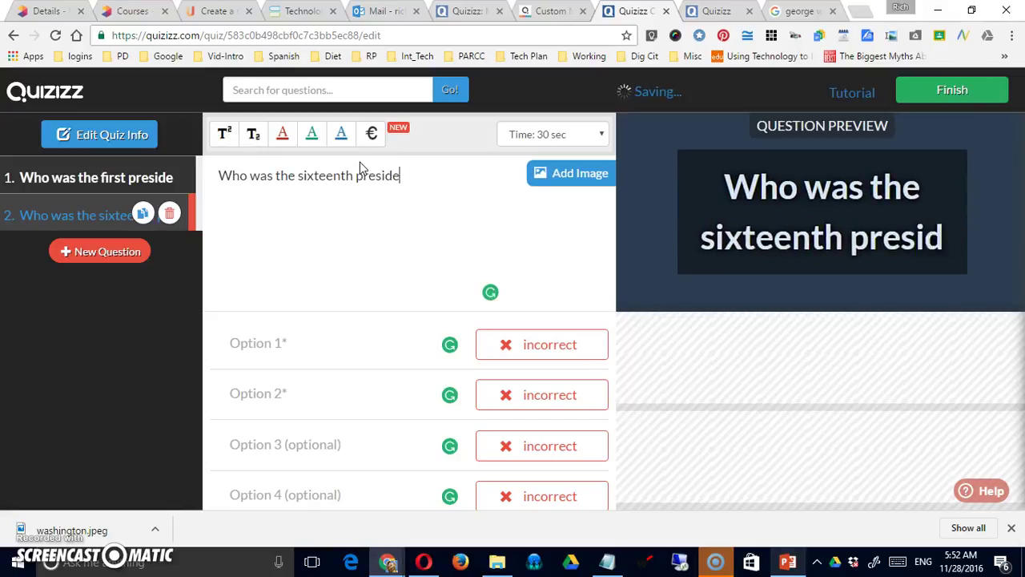
type("y")
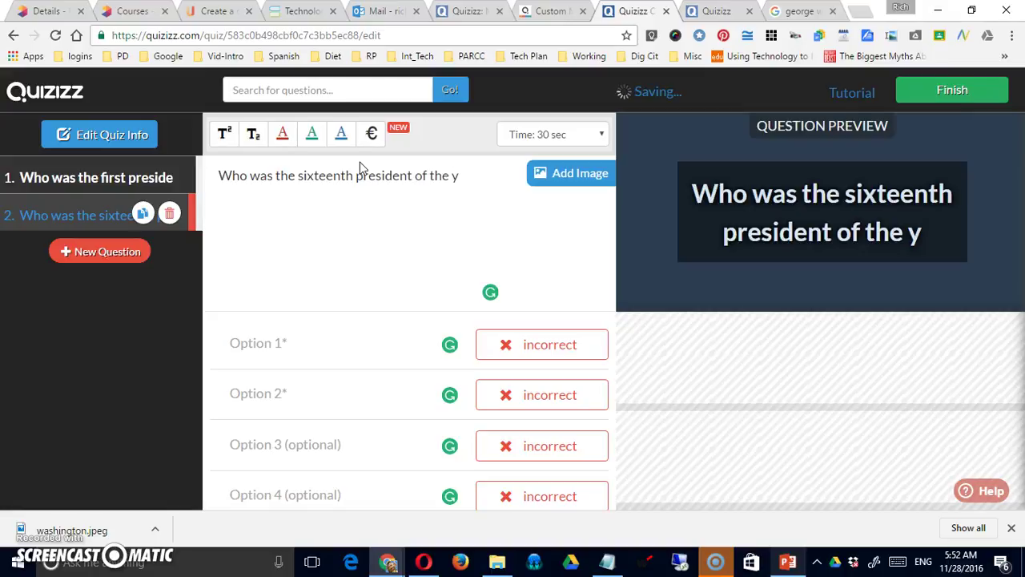
key("BackSpace")
type("US?")
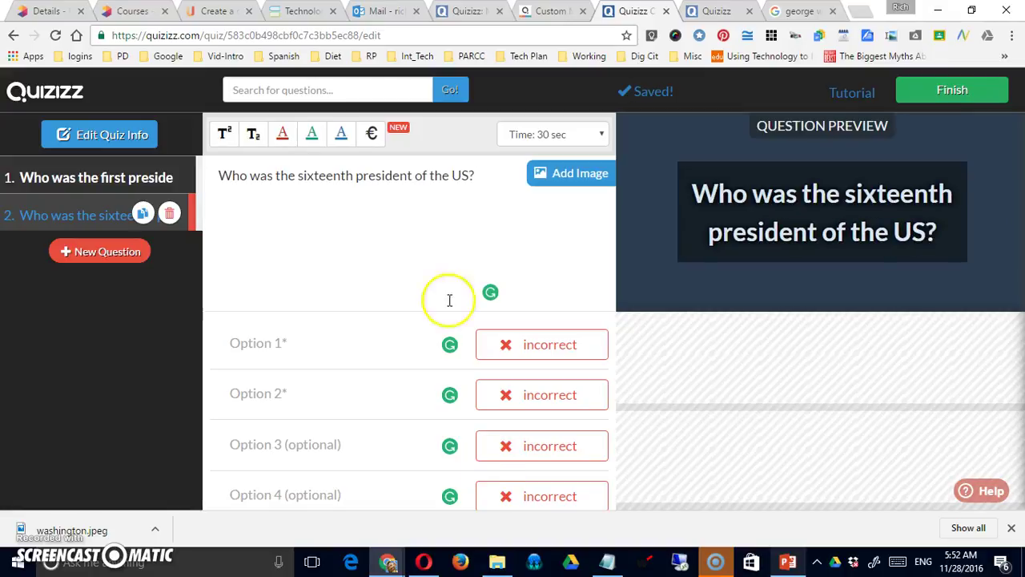
Reword the question as "Abraham Lincoln was the sixteenth president of the US?" and give it the answers True, marked correct, and False.
double_click(234, 176)
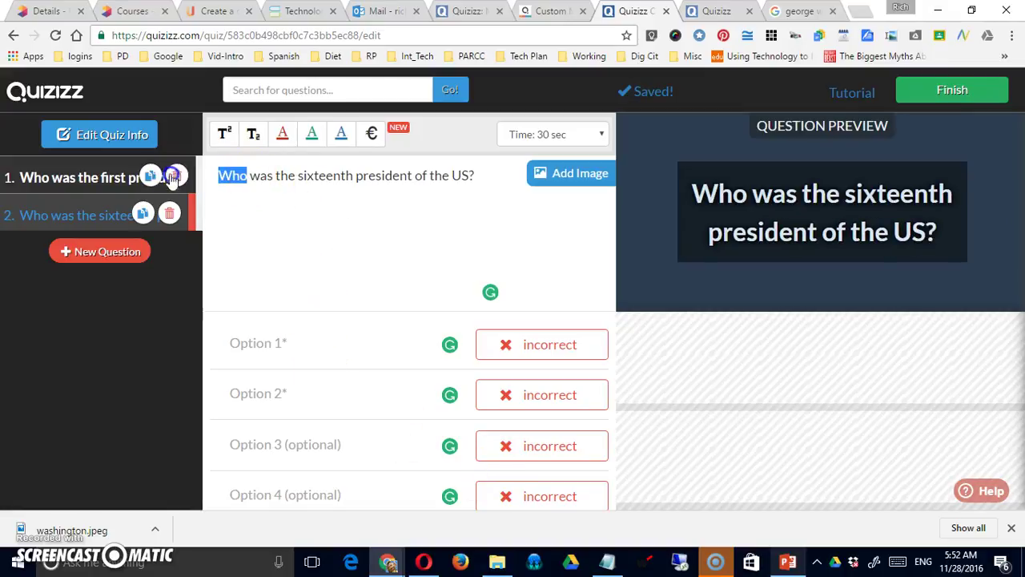
type("Abraham Li")
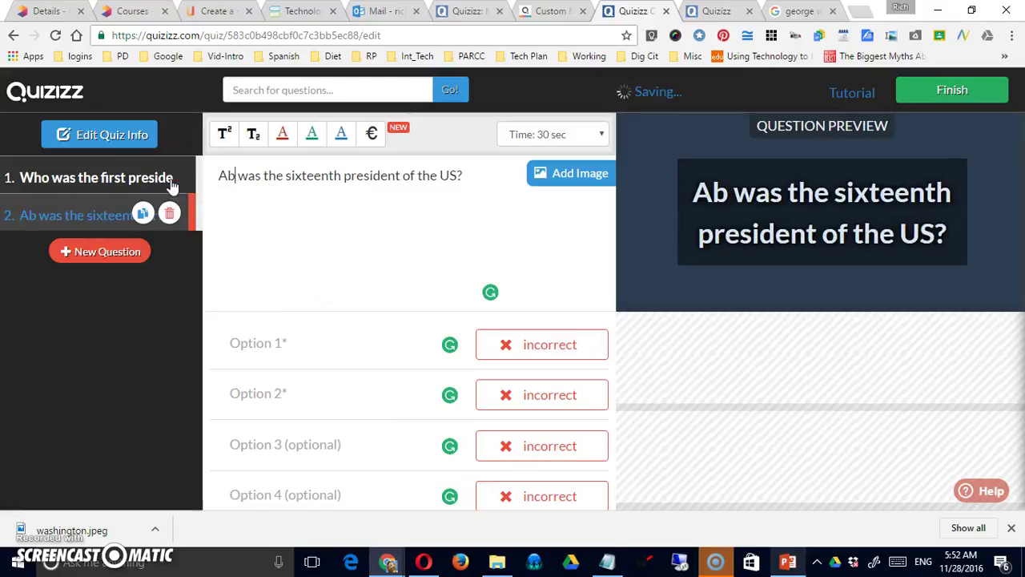
type("ncoln")
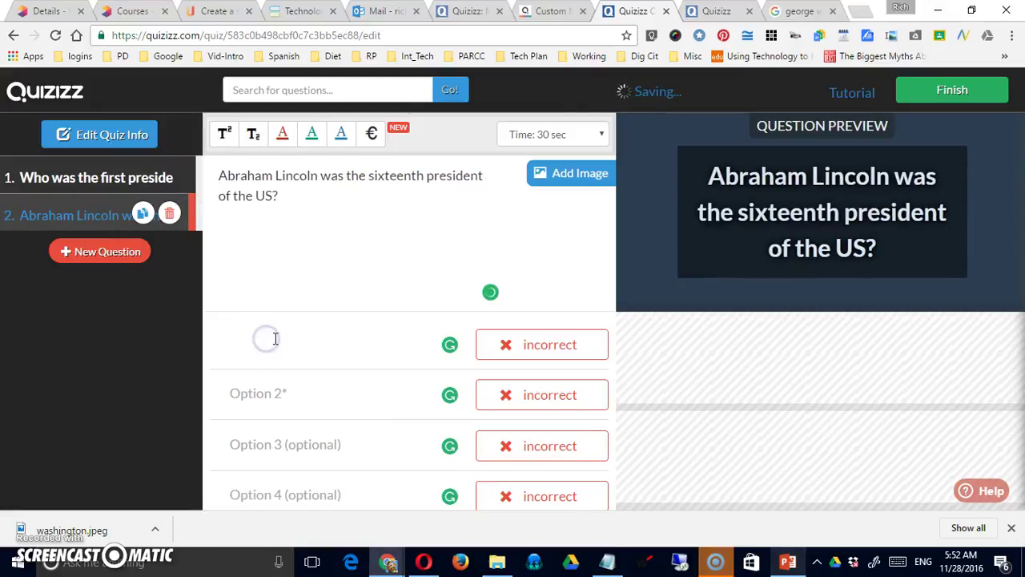
type("TrueFalse")
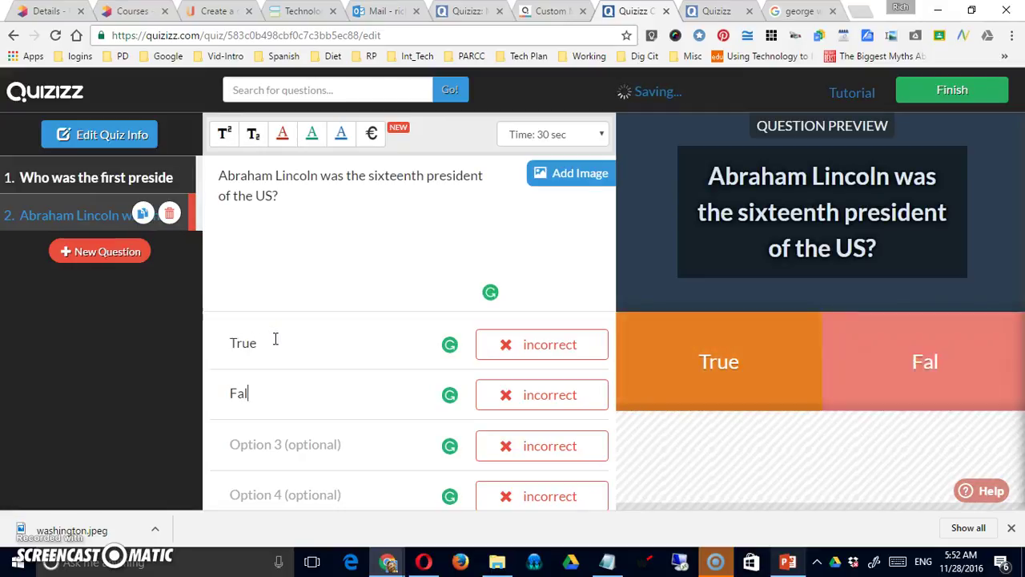
left_click(534, 349)
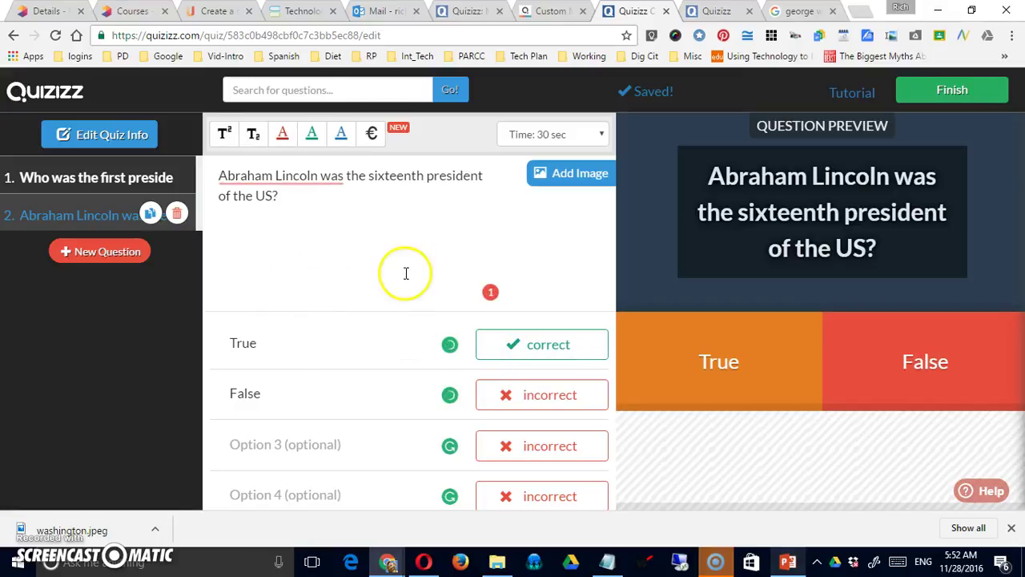
Open the quiz info, review its image, title, language and visibility settings, and close it.
left_click(83, 135)
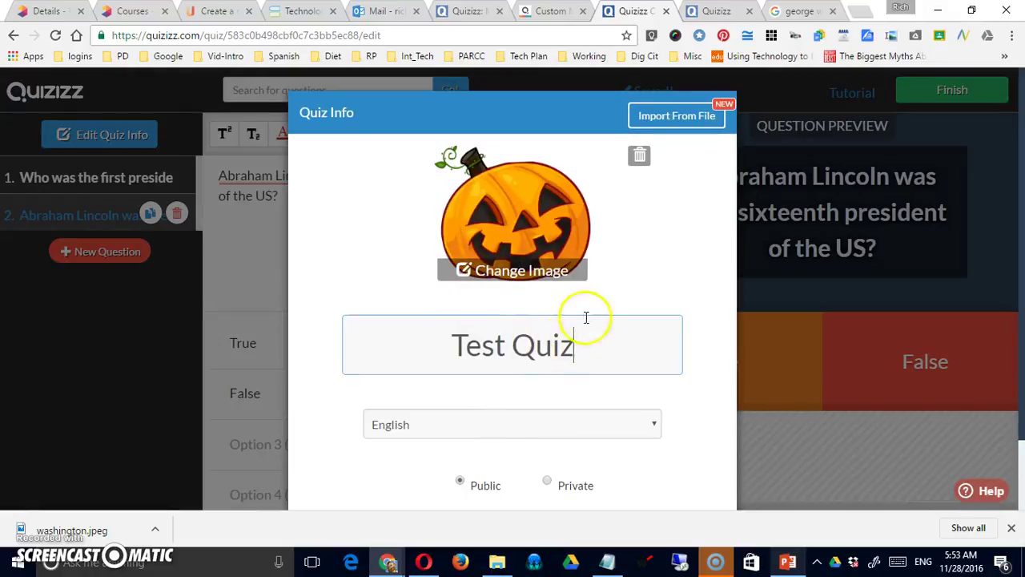
scroll(656, 311, "down", 2)
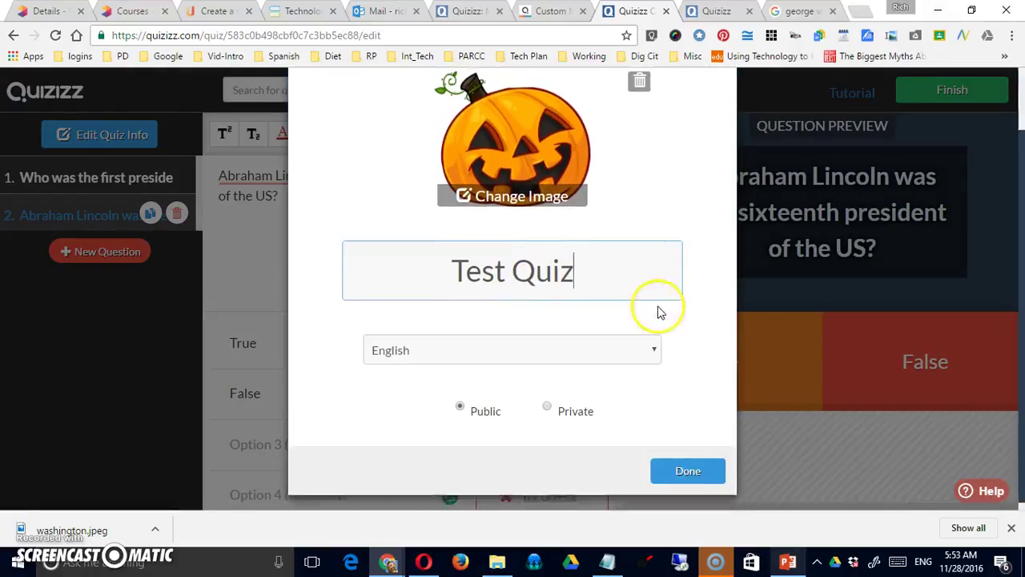
scroll(633, 288, "up", 2)
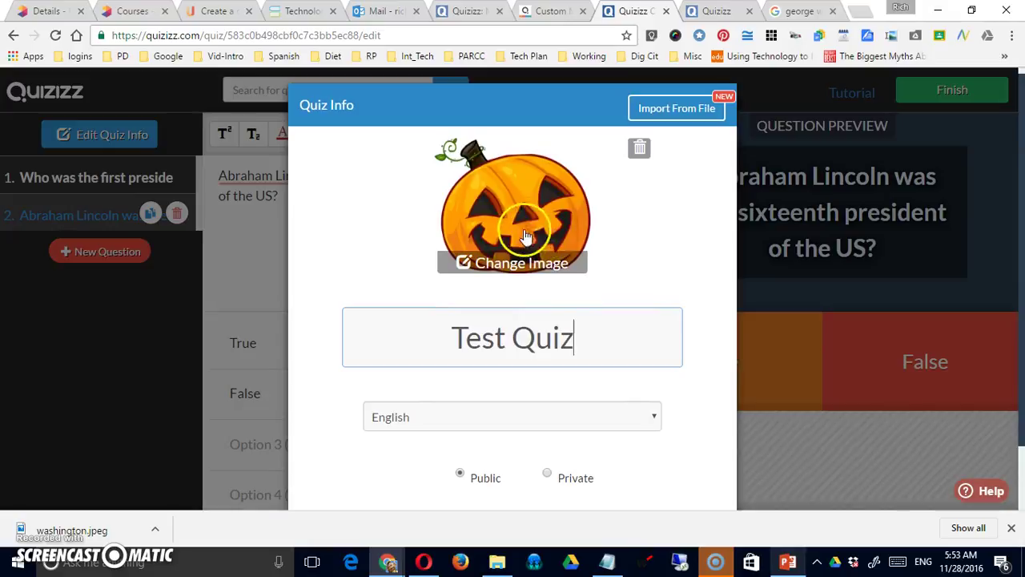
scroll(641, 344, "down", 2)
left_click(684, 462)
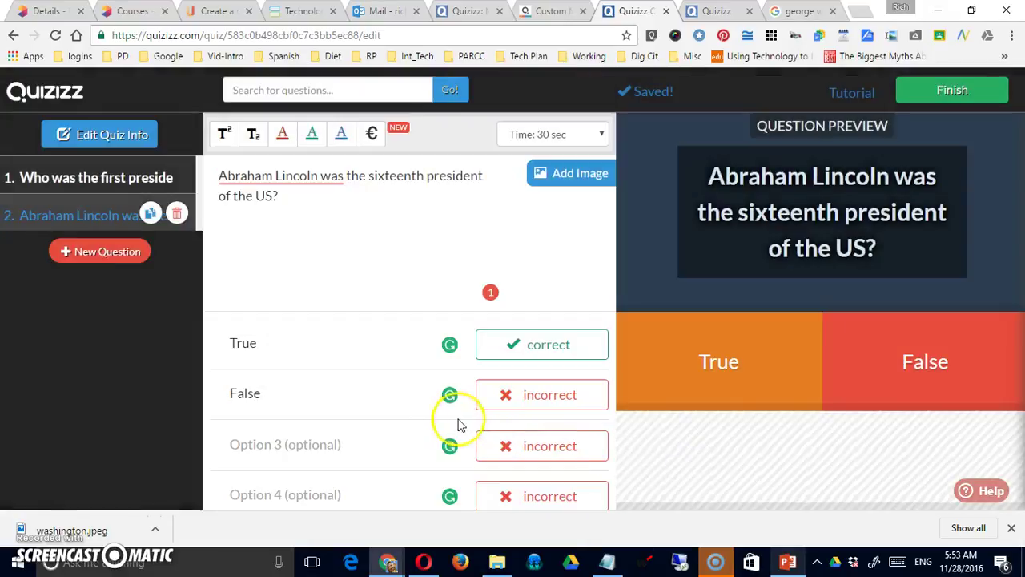
Start finishing the quiz and set its grade range from 3 to 4.
left_click(943, 94)
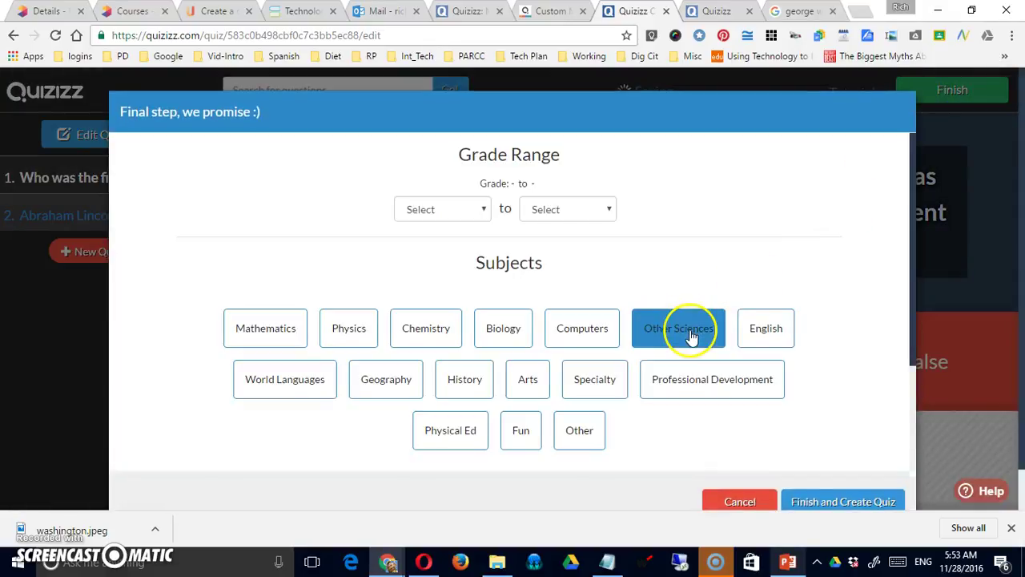
left_click(488, 210)
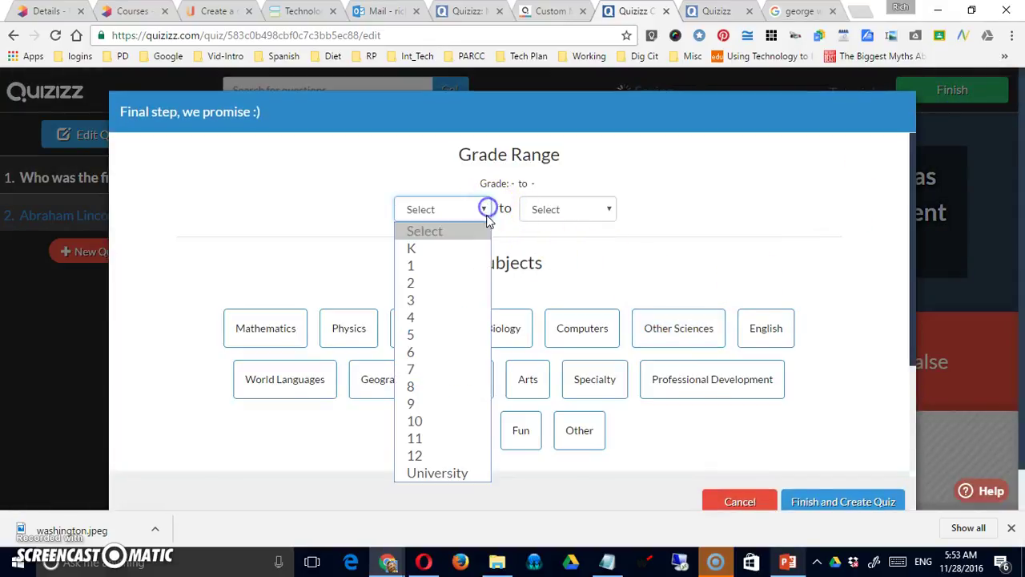
left_click(465, 300)
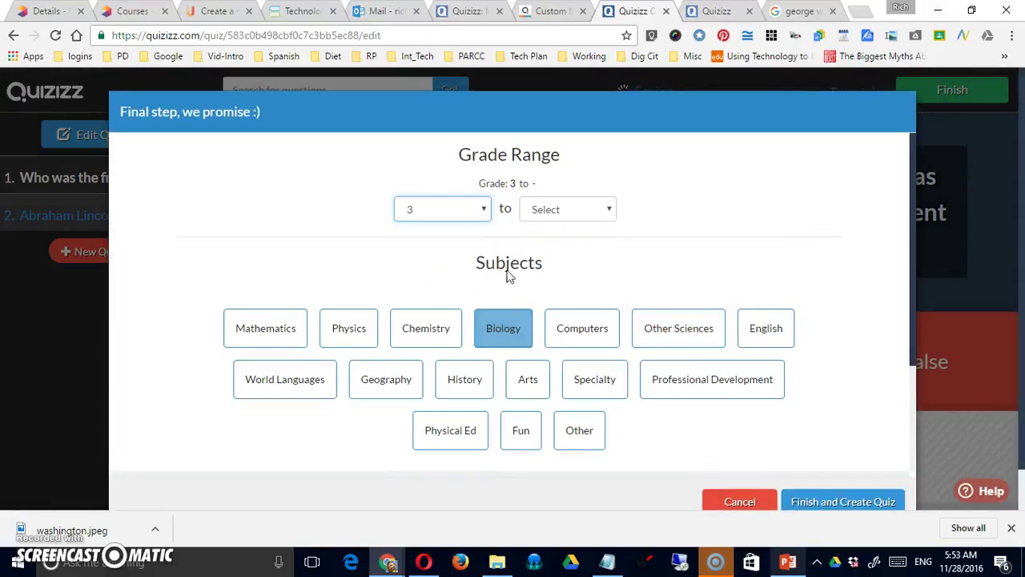
left_click(595, 209)
left_click(597, 301)
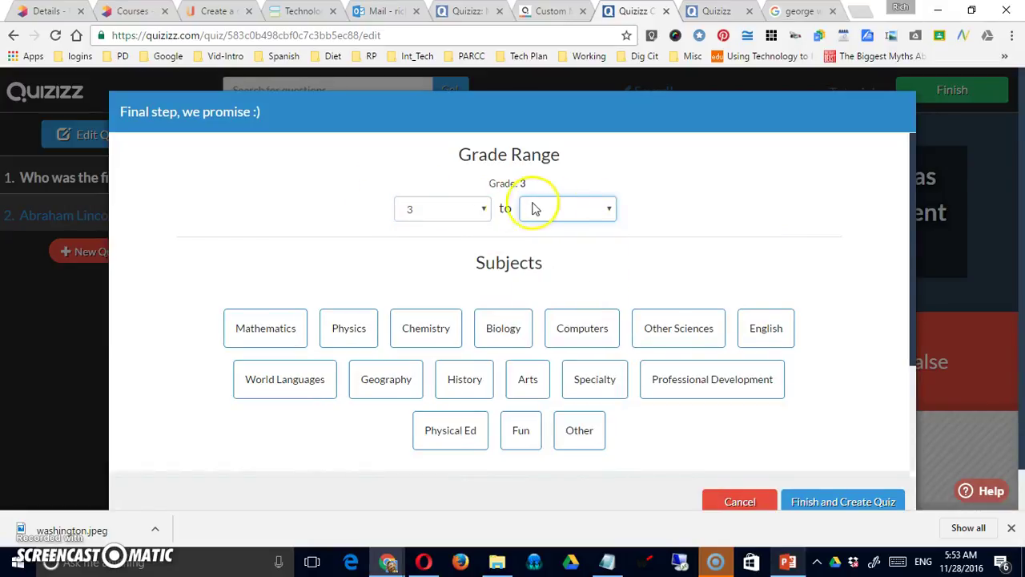
left_click(602, 210)
left_click(599, 316)
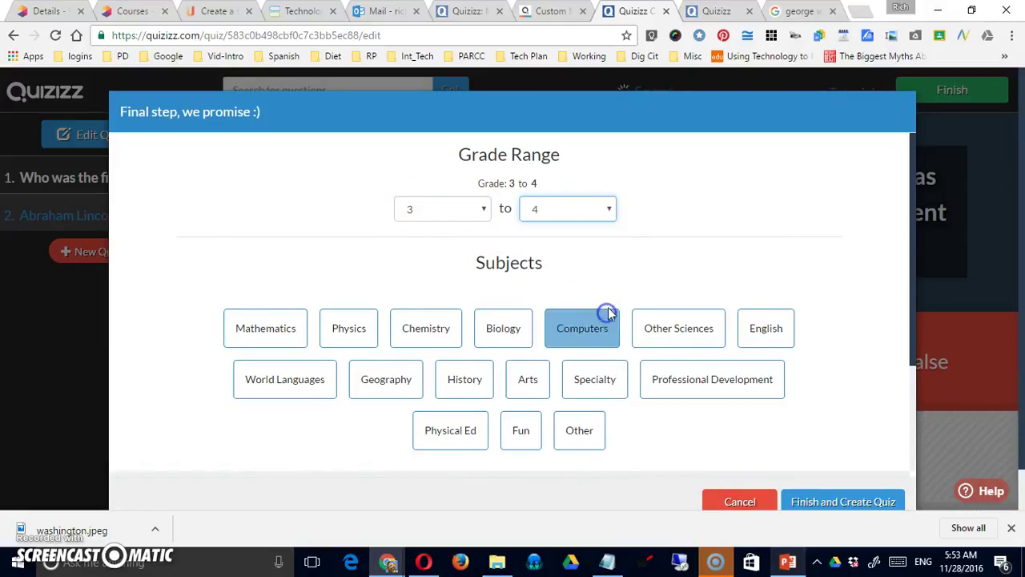
left_click(609, 210)
left_click(608, 211)
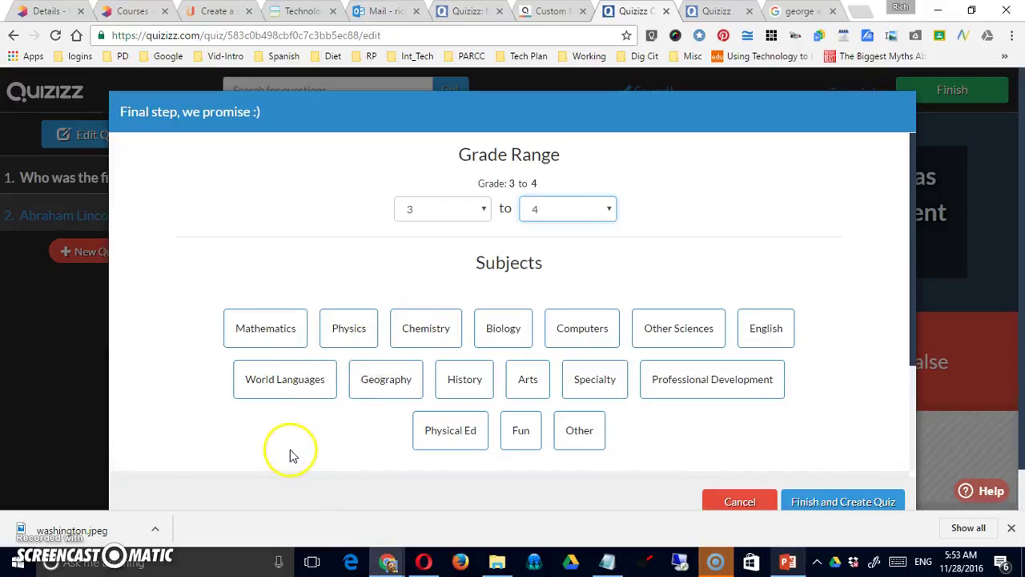
Try the History and Physical Ed subjects, look over the topics they offer, and clear both selections.
left_click(460, 386)
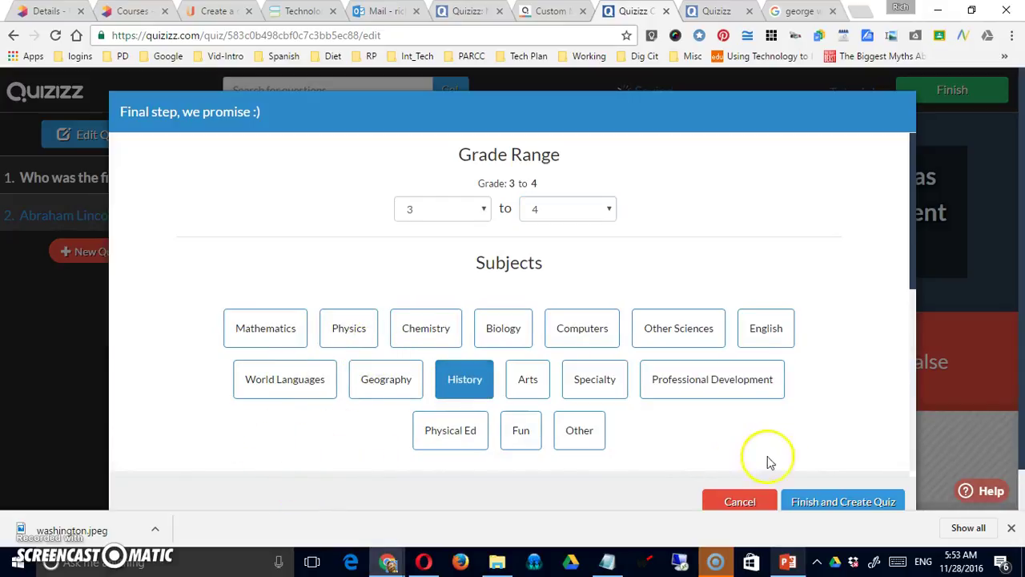
scroll(817, 448, "down", 2)
scroll(801, 419, "down", 2)
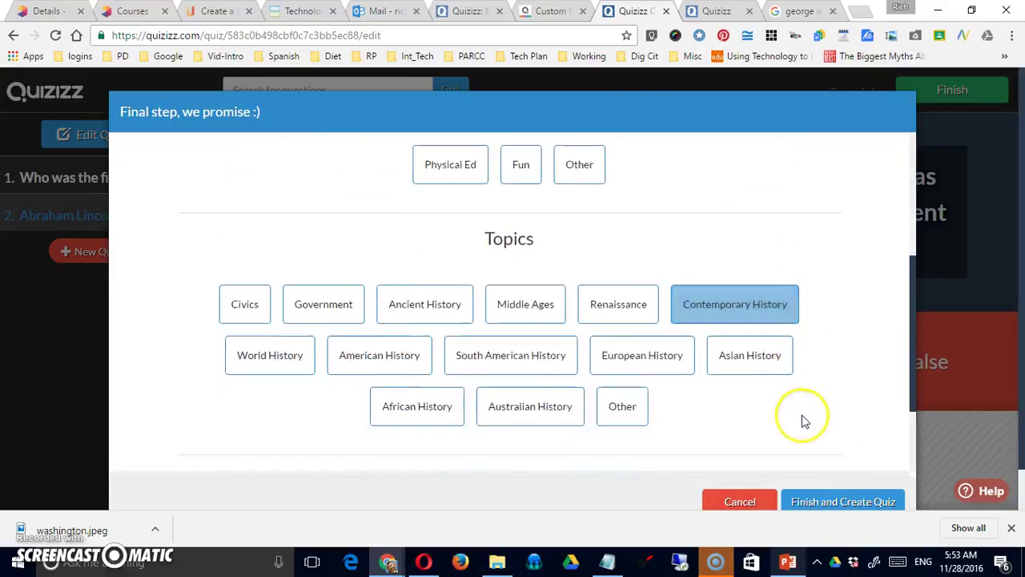
left_click_drag(914, 322, 910, 291)
left_click(441, 195)
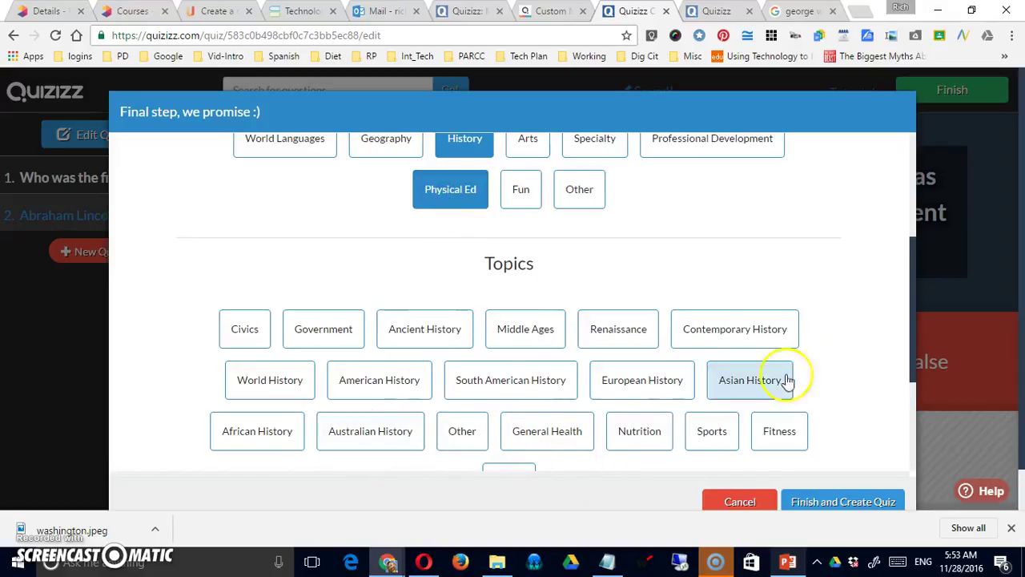
triple_click(916, 372)
left_click(465, 204)
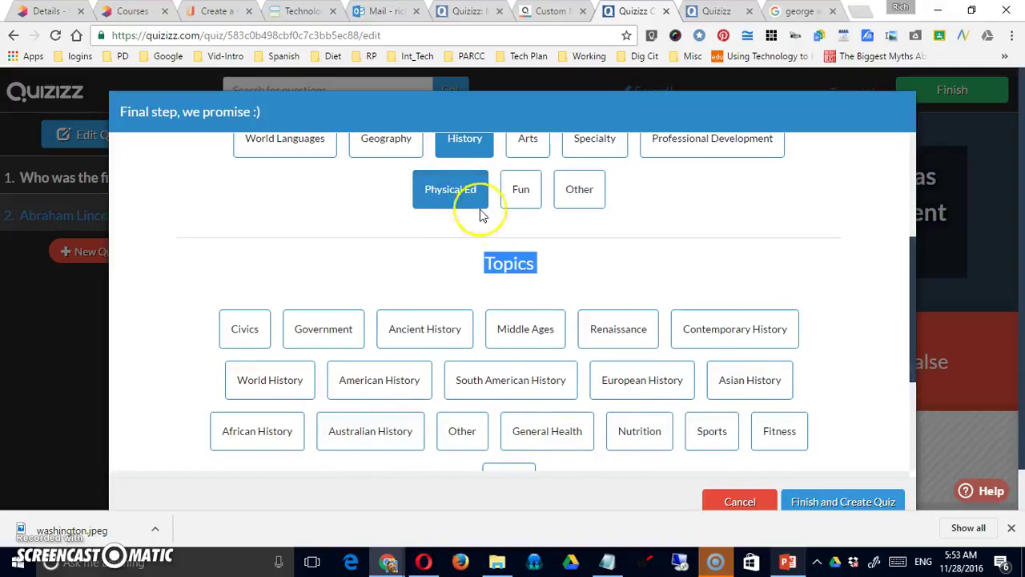
left_click(467, 140)
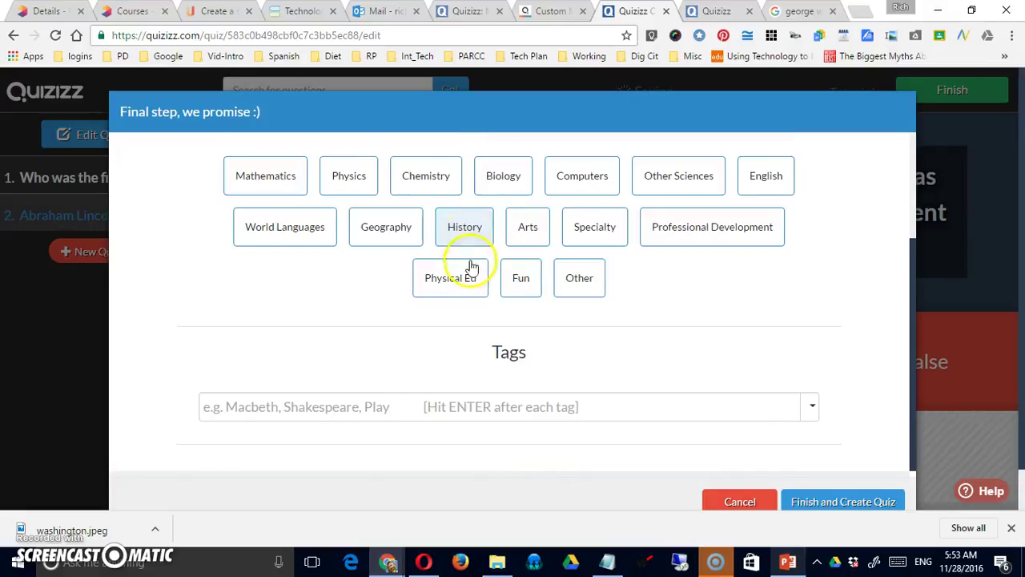
Try the Arts subject and look through its topics.
left_click(530, 227)
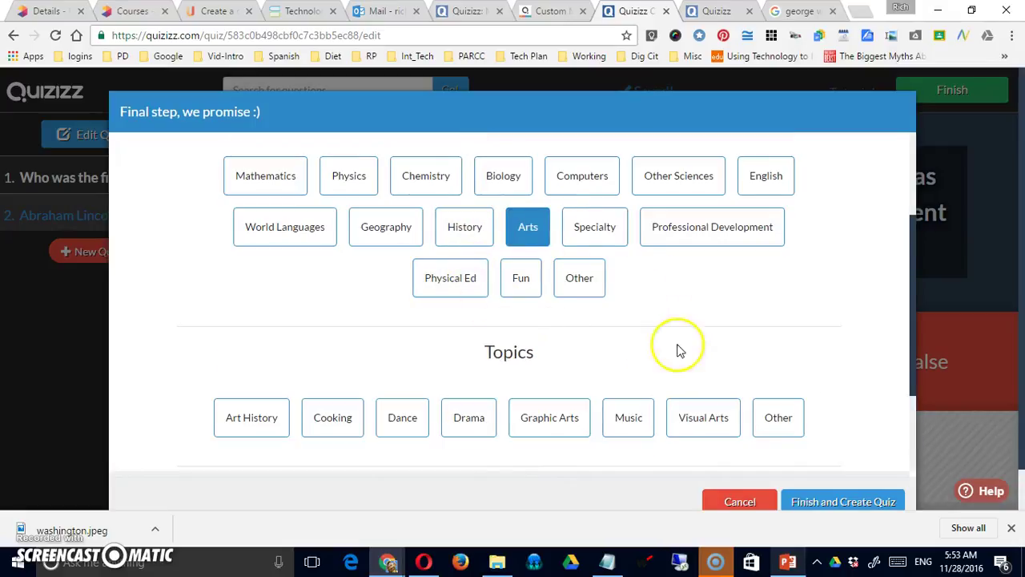
scroll(551, 399, "down", 2)
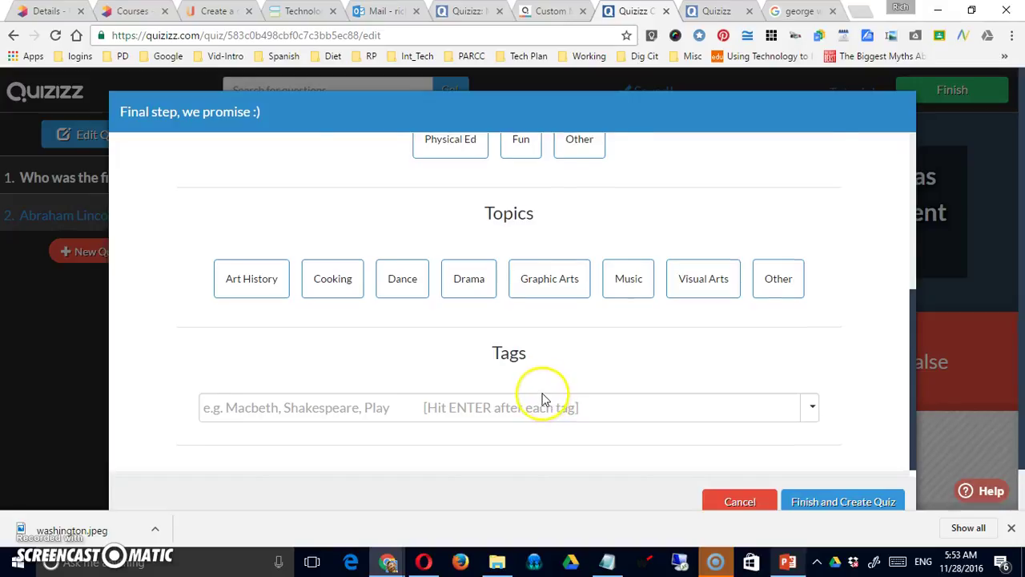
scroll(536, 396, "up", 2)
Make History the quiz's only selected subject and choose American History as its topic.
left_click(481, 239)
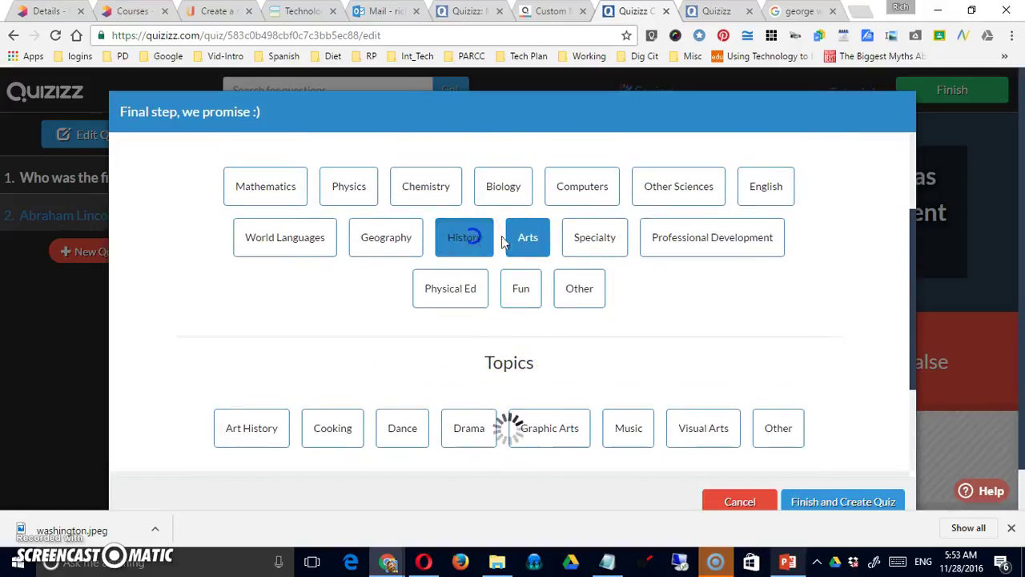
left_click(530, 238)
scroll(632, 341, "down", 1)
scroll(632, 341, "down", 1)
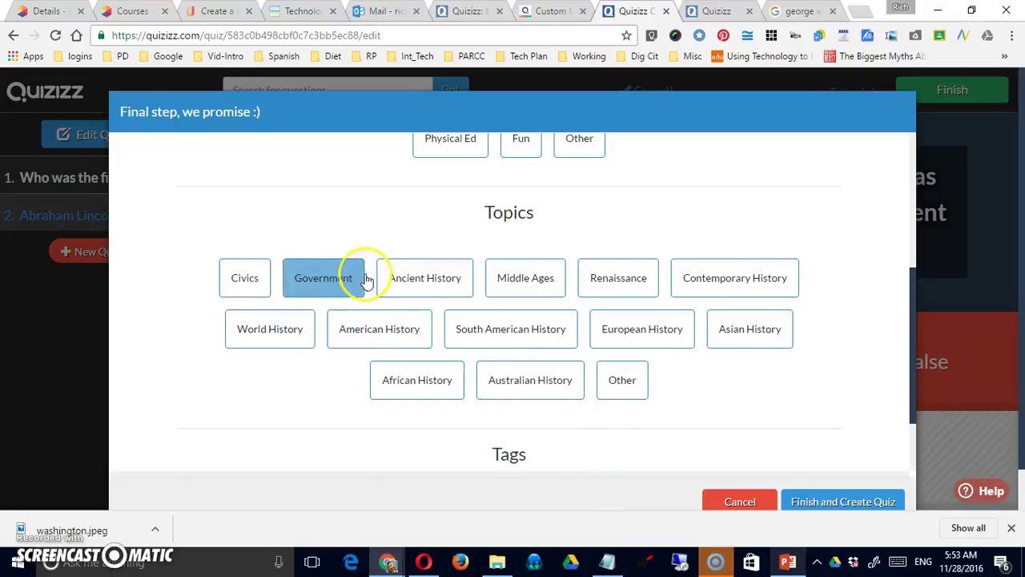
left_click(424, 278)
left_click(525, 280)
left_click(735, 280)
left_click(394, 289)
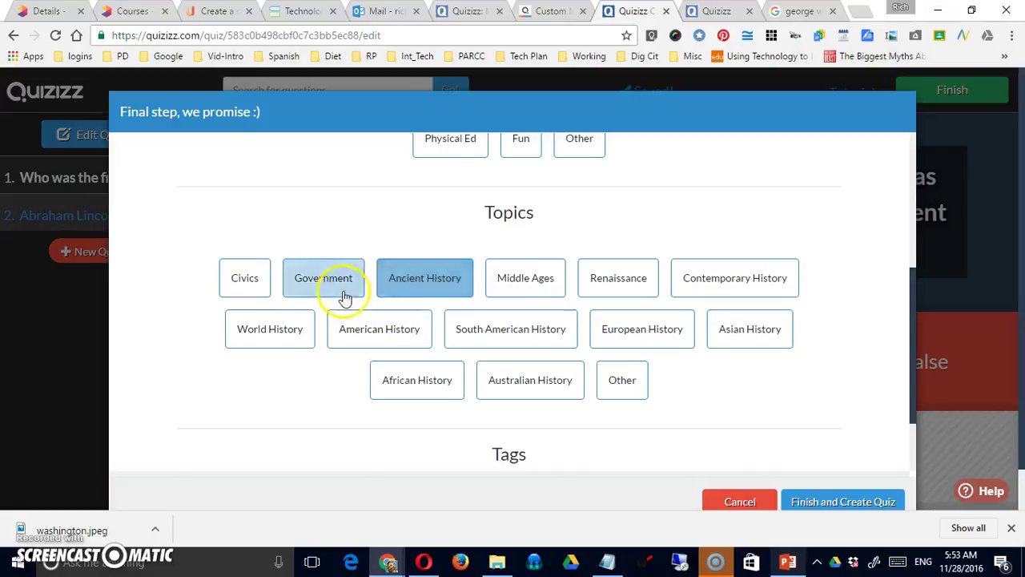
left_click(343, 290)
left_click(377, 330)
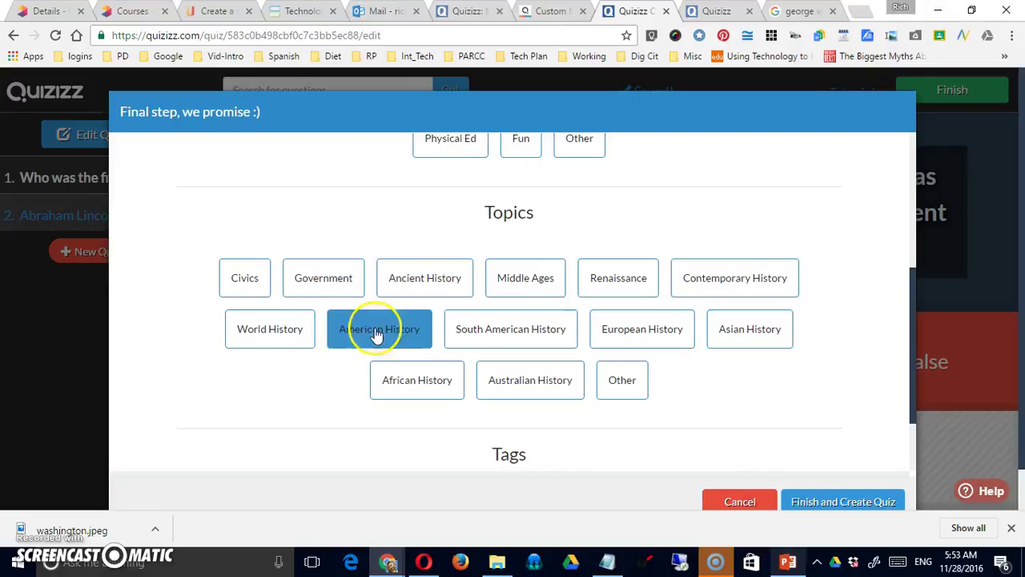
scroll(713, 420, "down", 1)
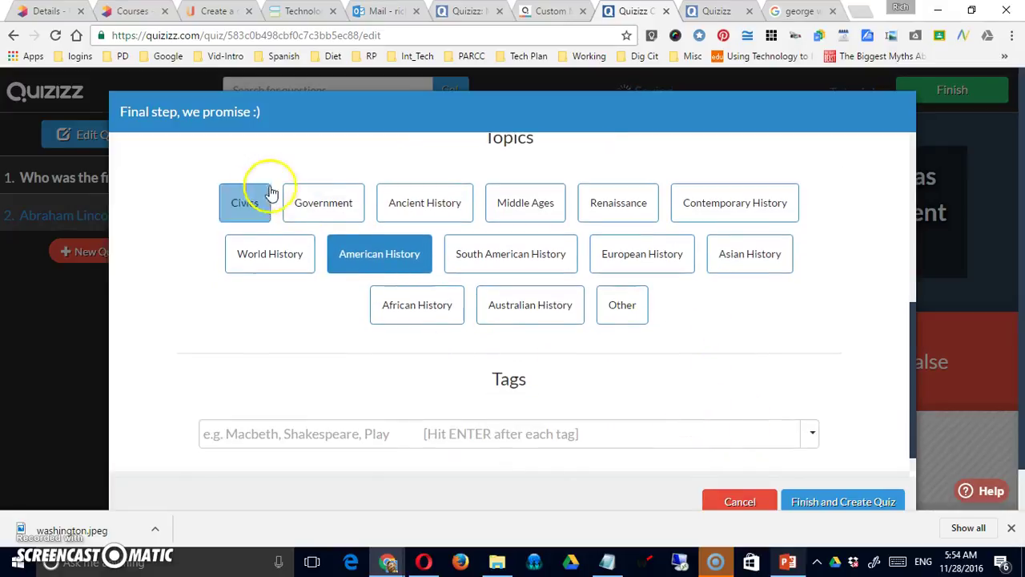
Add Government as a second topic and create the finished quiz.
left_click(316, 200)
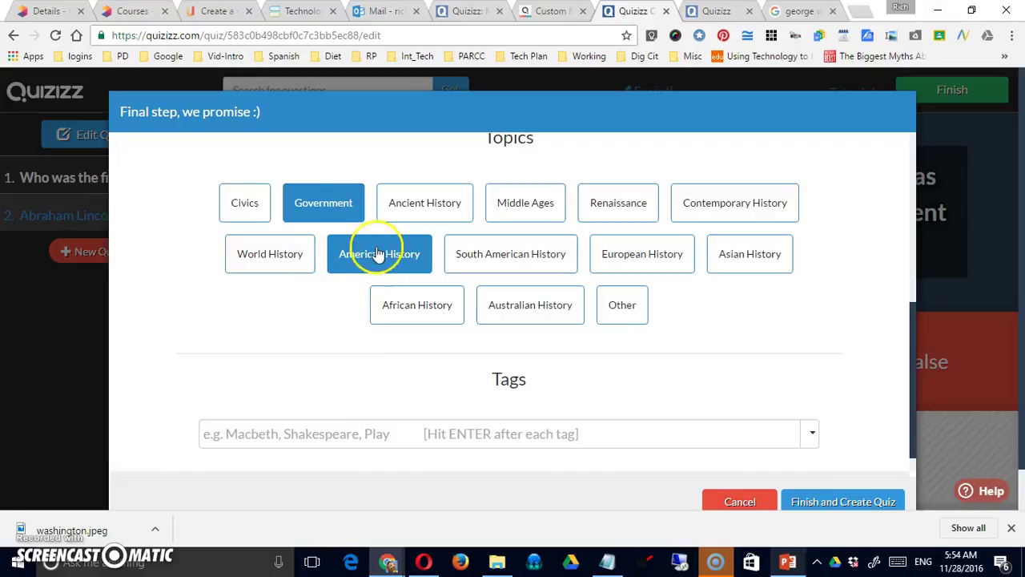
scroll(533, 400, "down", 2)
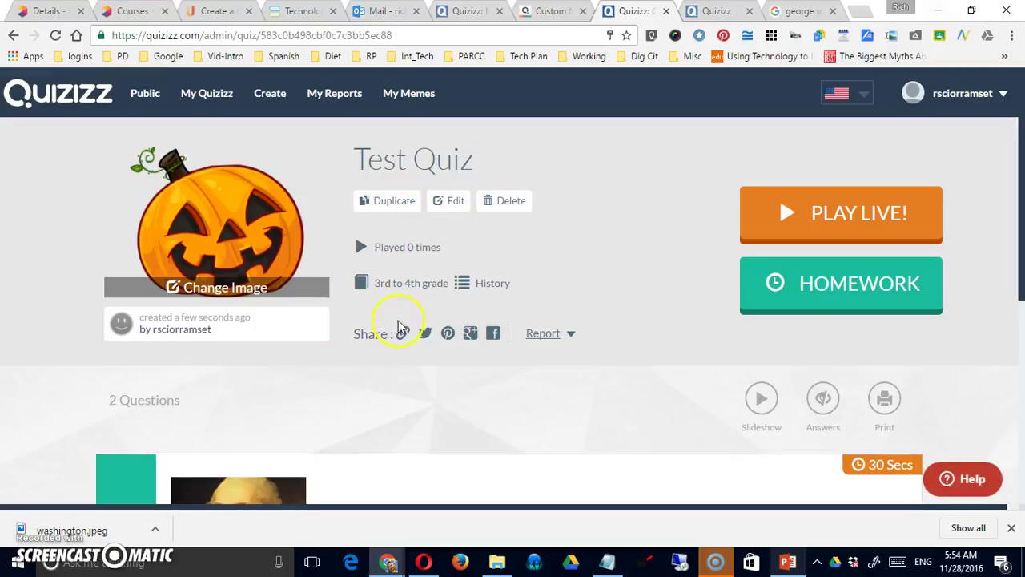
Look over the new quiz's page, reveal its share link and select the whole link.
left_click(452, 208)
scroll(473, 353, "down", 1)
scroll(437, 320, "down", 4)
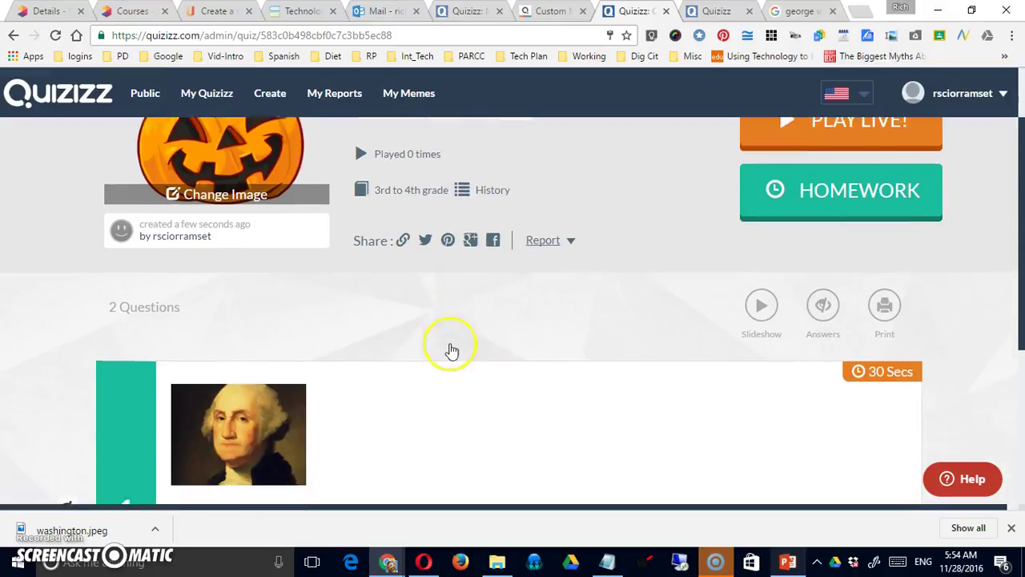
scroll(457, 351, "up", 4)
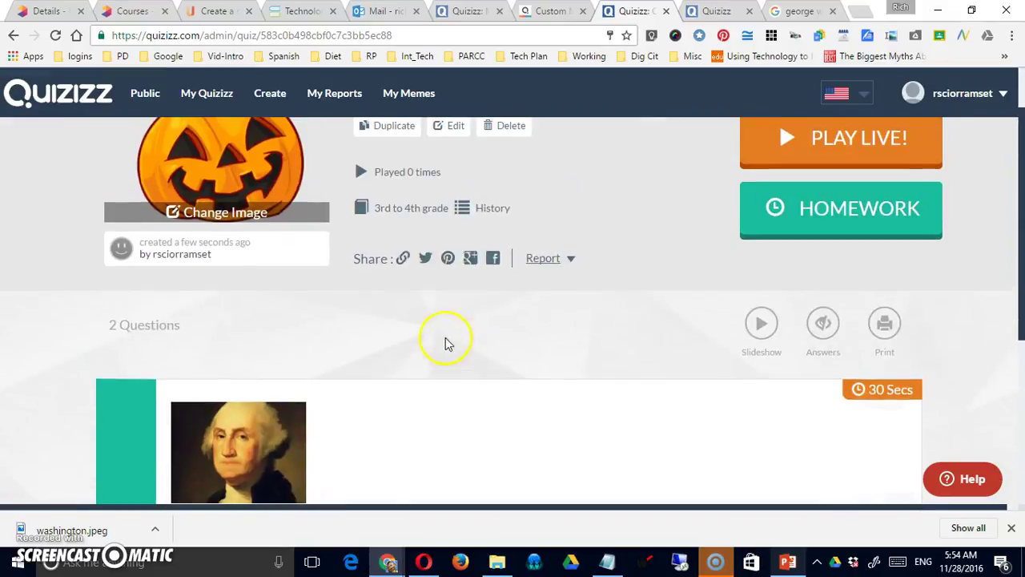
left_click(403, 258)
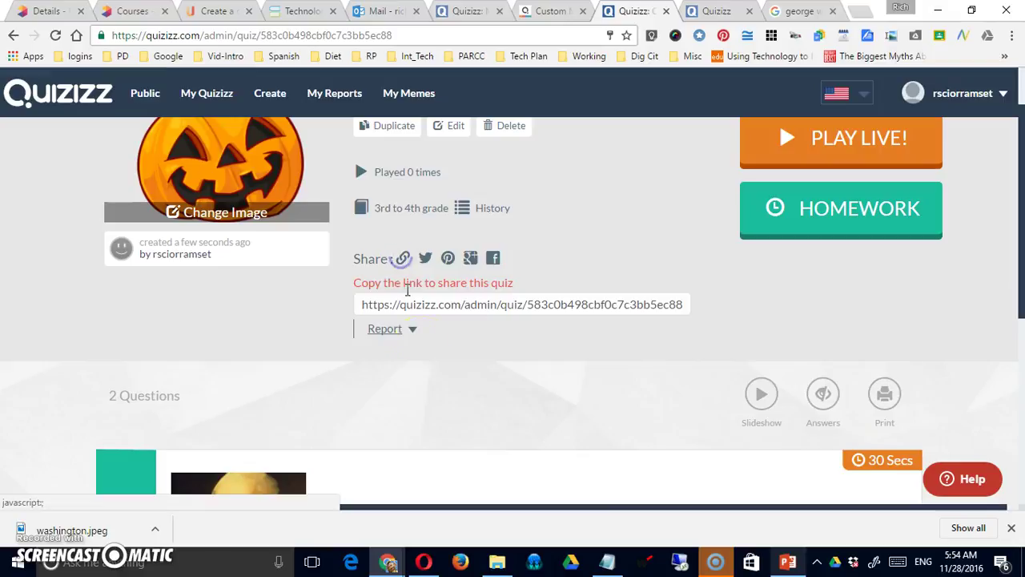
left_click(365, 306)
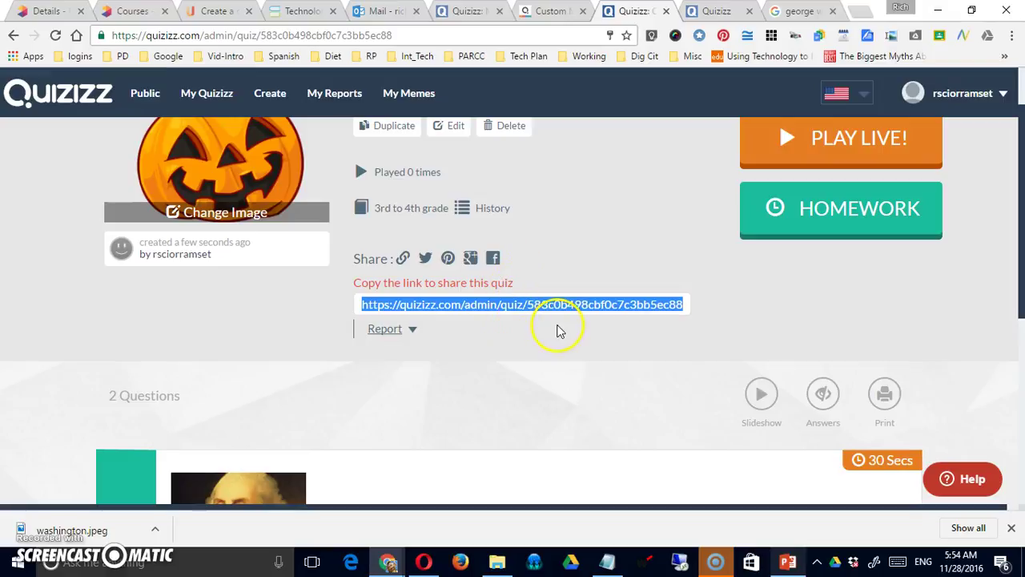
Launch a live game of Test Quiz with the default settings and select its game code.
scroll(564, 331, "up", 1)
left_click(800, 232)
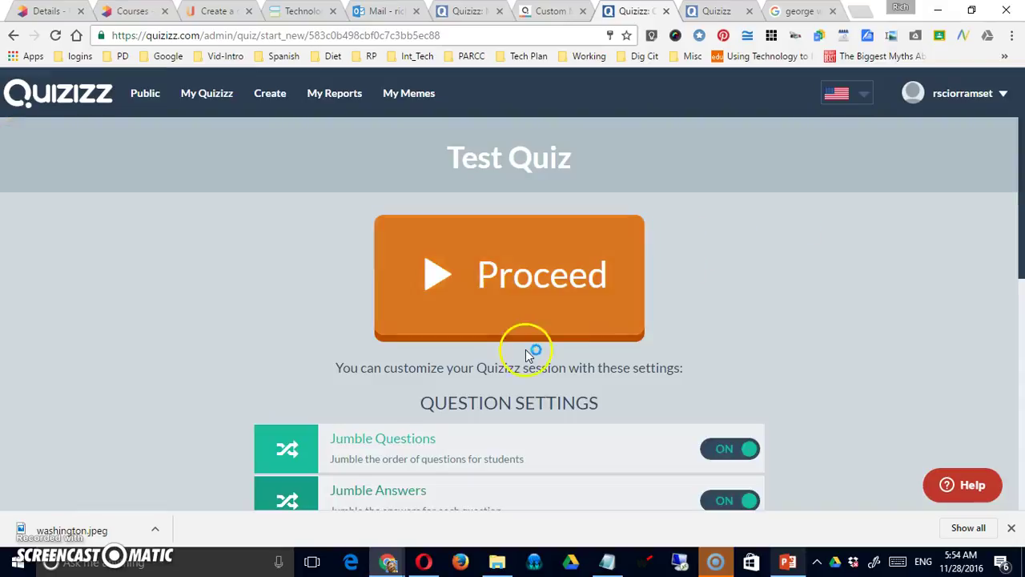
left_click(526, 293)
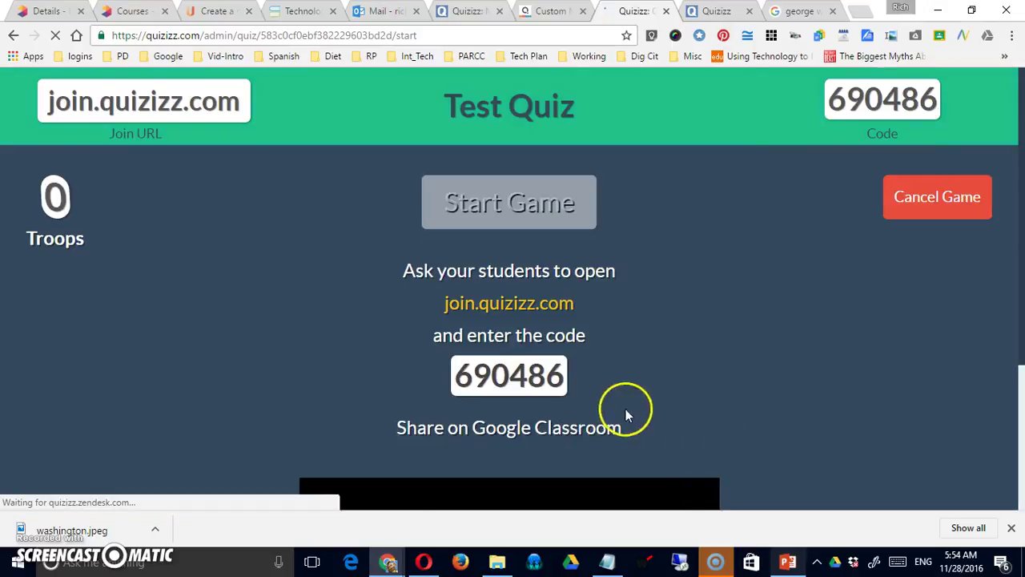
left_click_drag(463, 376, 611, 377)
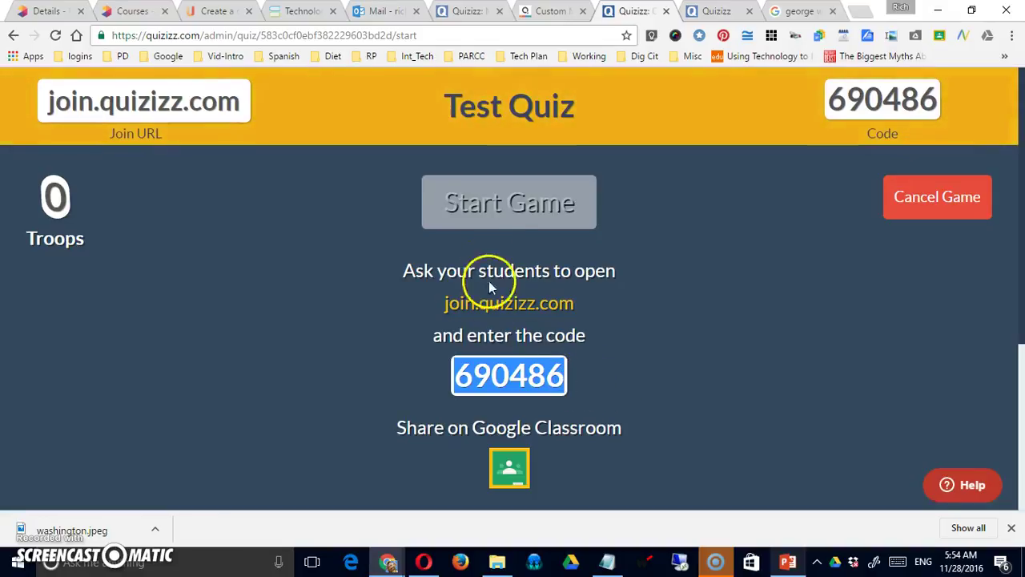
Open the student join page and join the live game by entering the game code and a player name.
mouse_move(509, 203)
left_click(650, 314)
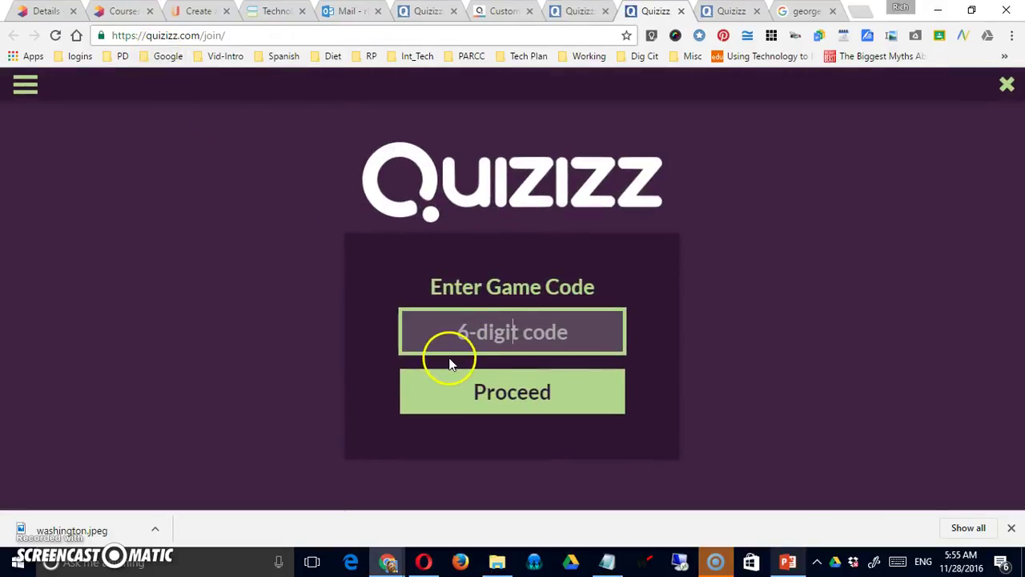
left_click(592, 404)
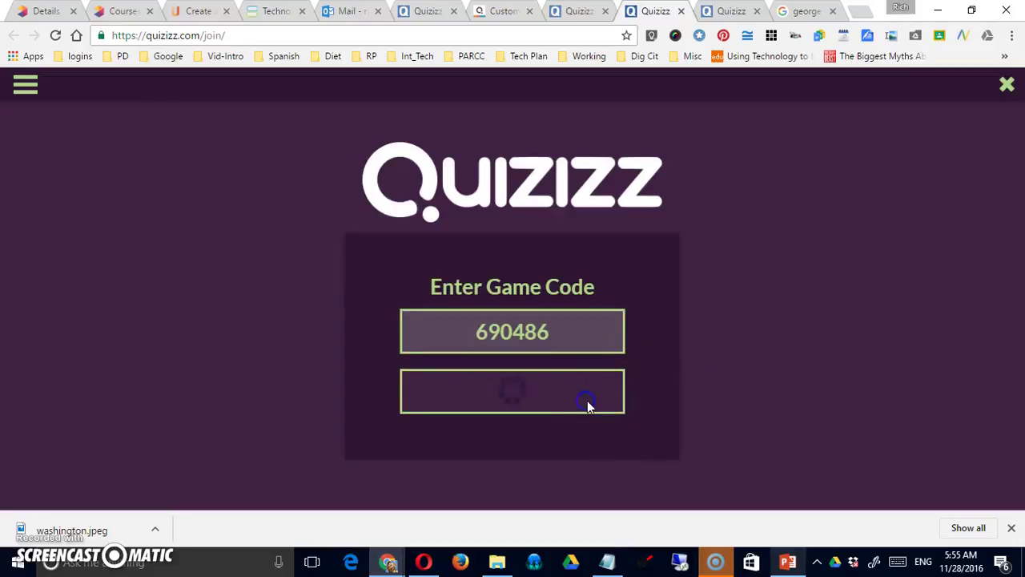
left_click(529, 402)
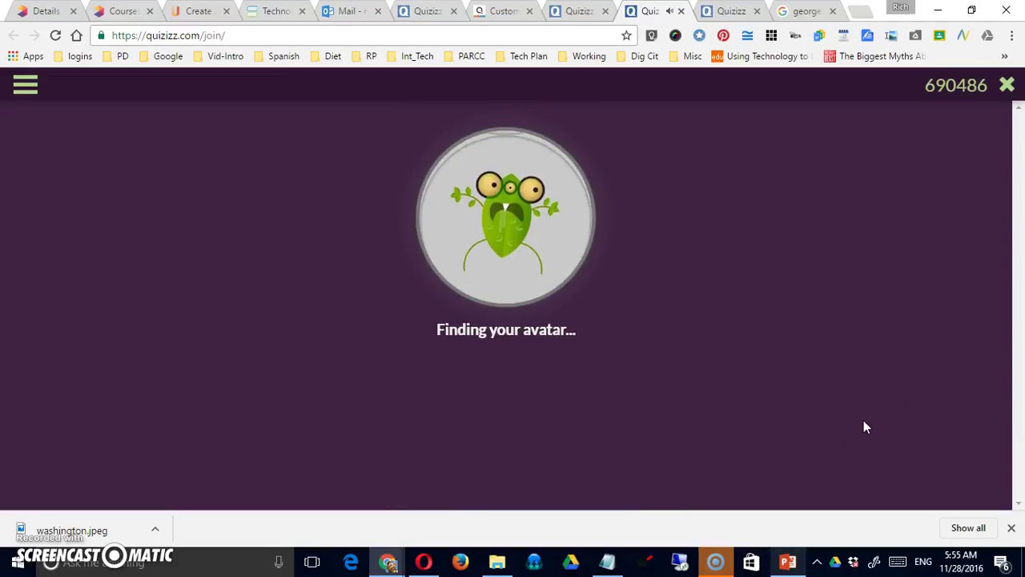
left_click(710, 408)
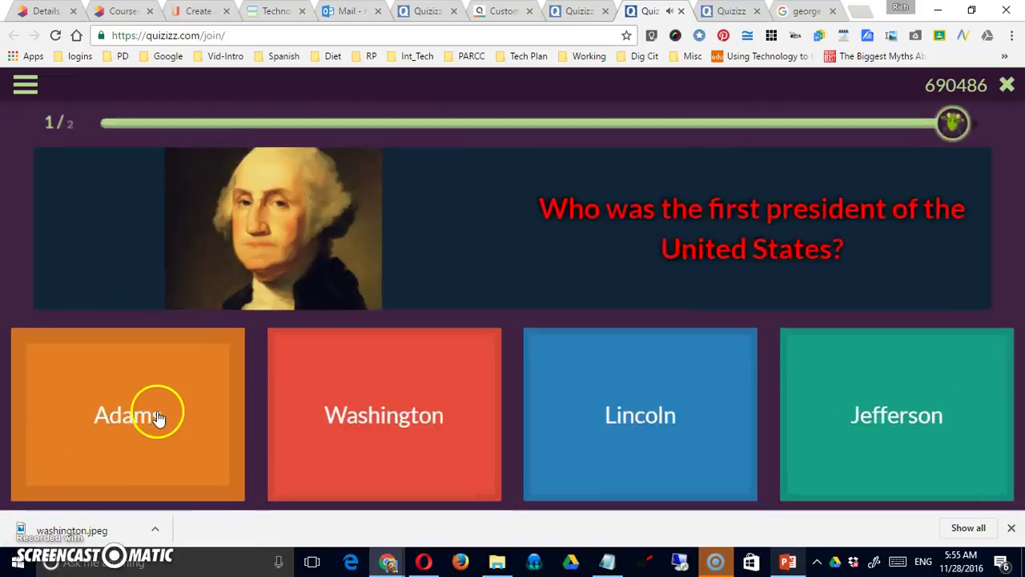
Answer the first president question with Washington and the Lincoln question with False, and exit the student game.
left_click(391, 441)
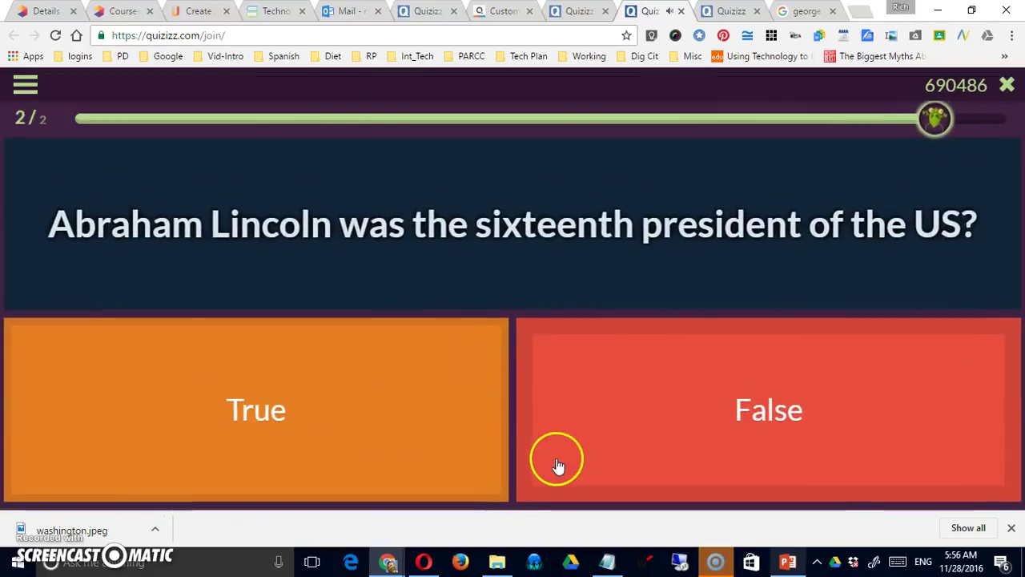
left_click(663, 409)
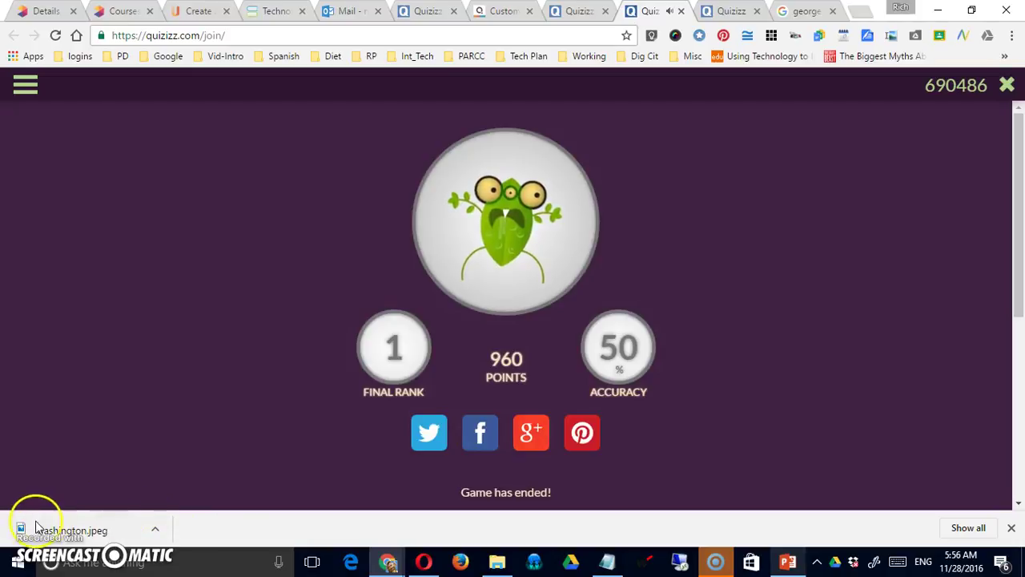
left_click(1007, 87)
left_click(536, 183)
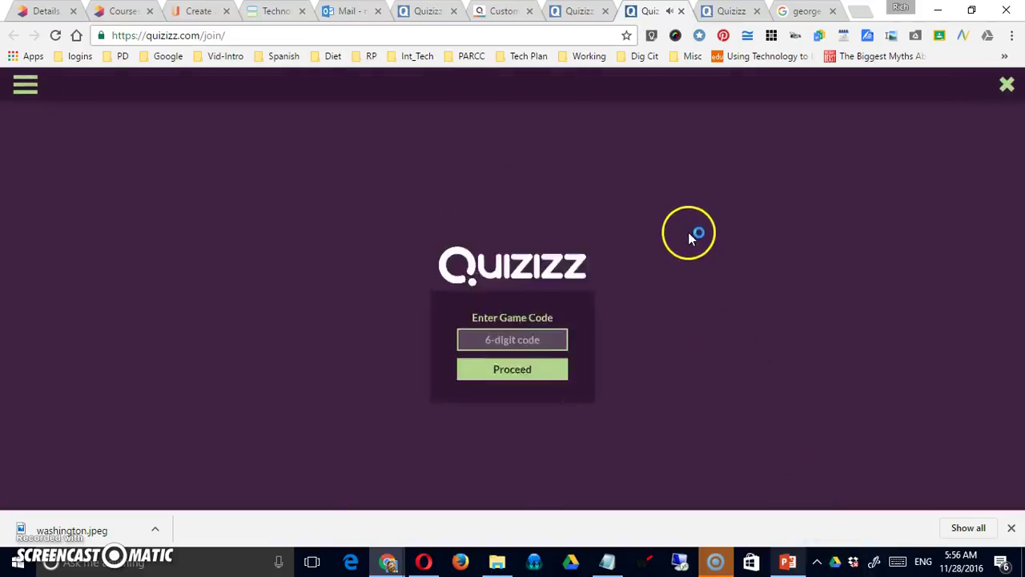
left_click(681, 11)
Examine the host's results for the player's score and the correct and incorrect answers per question.
scroll(420, 376, "down", 1)
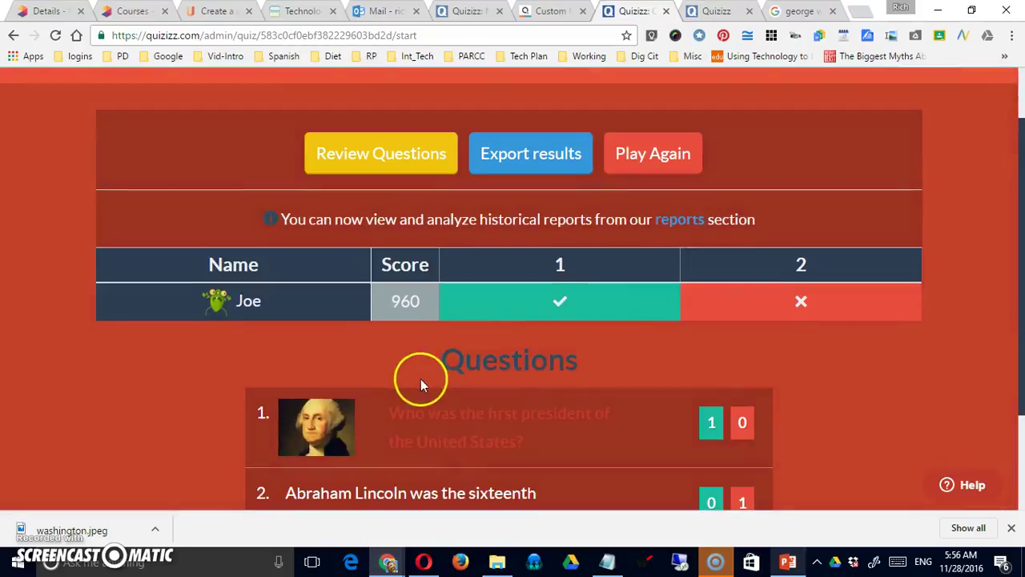
scroll(437, 332, "up", 1)
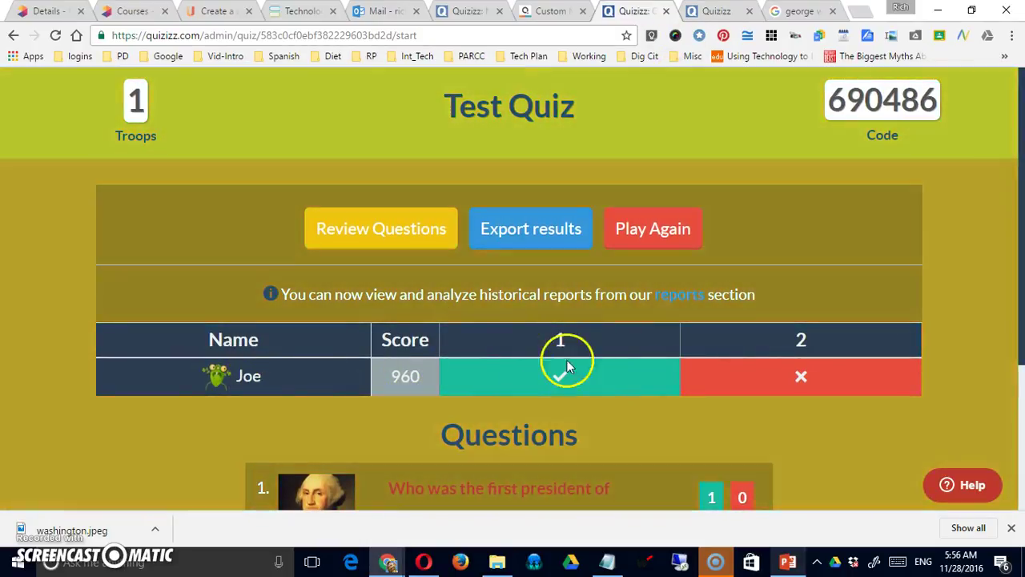
scroll(789, 404, "down", 3)
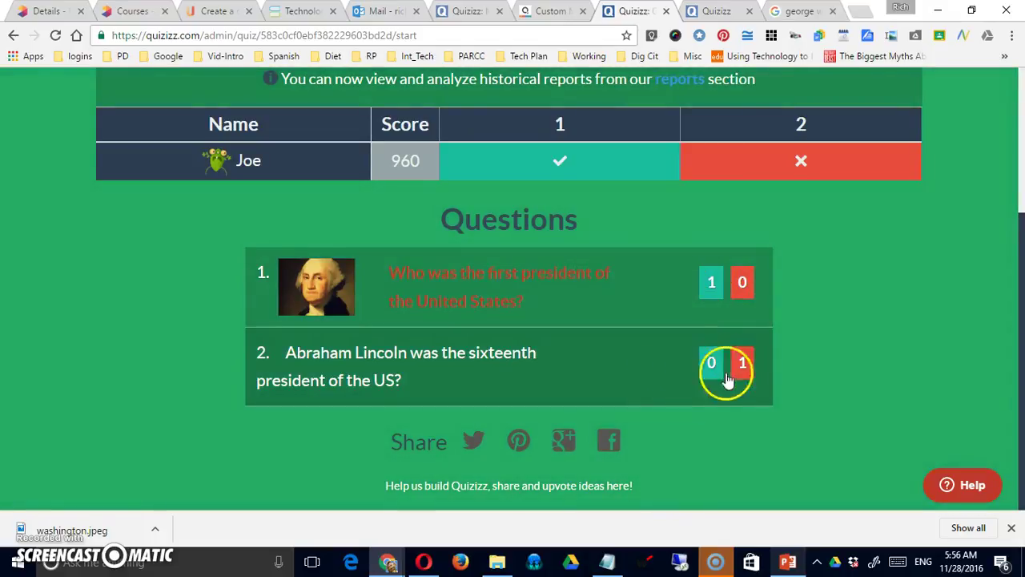
scroll(732, 390, "up", 3)
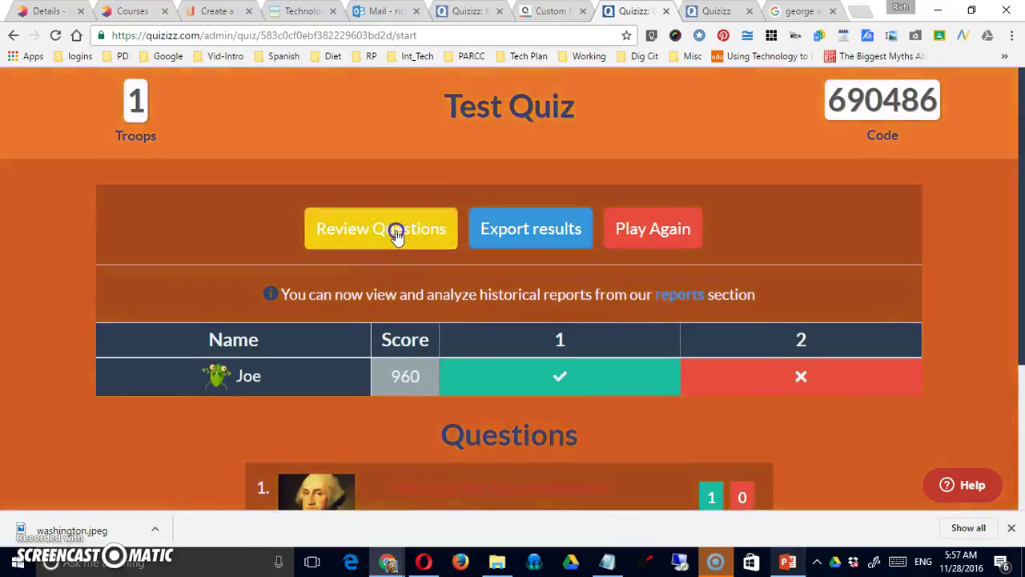
Review both questions with their answer choices, and open and dismiss the results export.
left_click(393, 232)
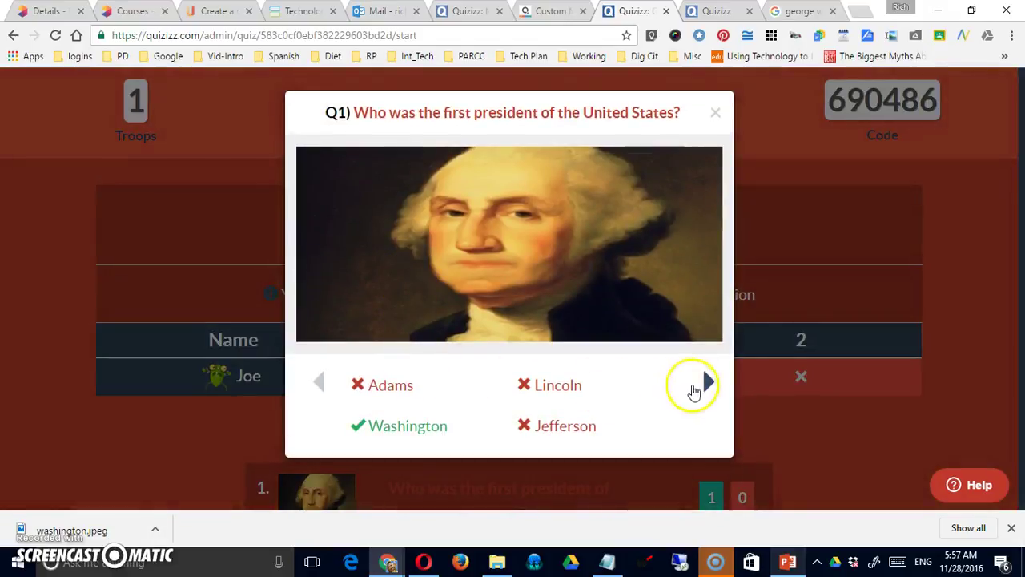
left_click(704, 381)
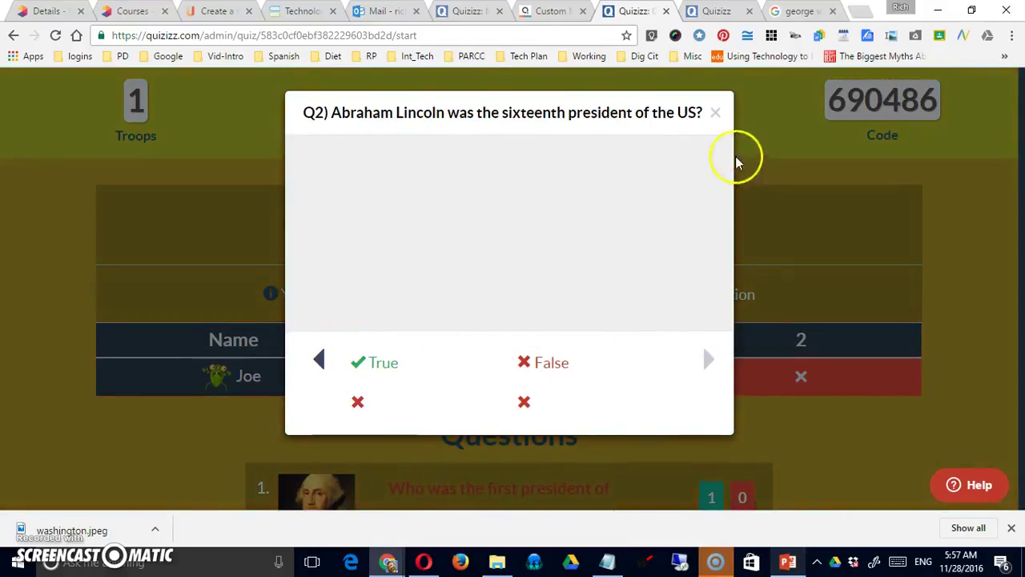
left_click(715, 113)
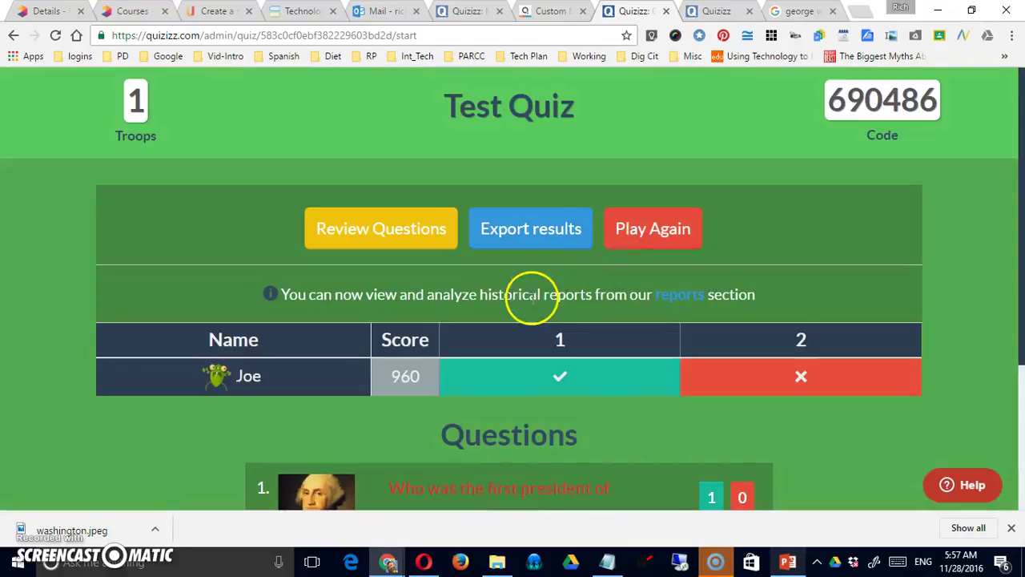
left_click(534, 233)
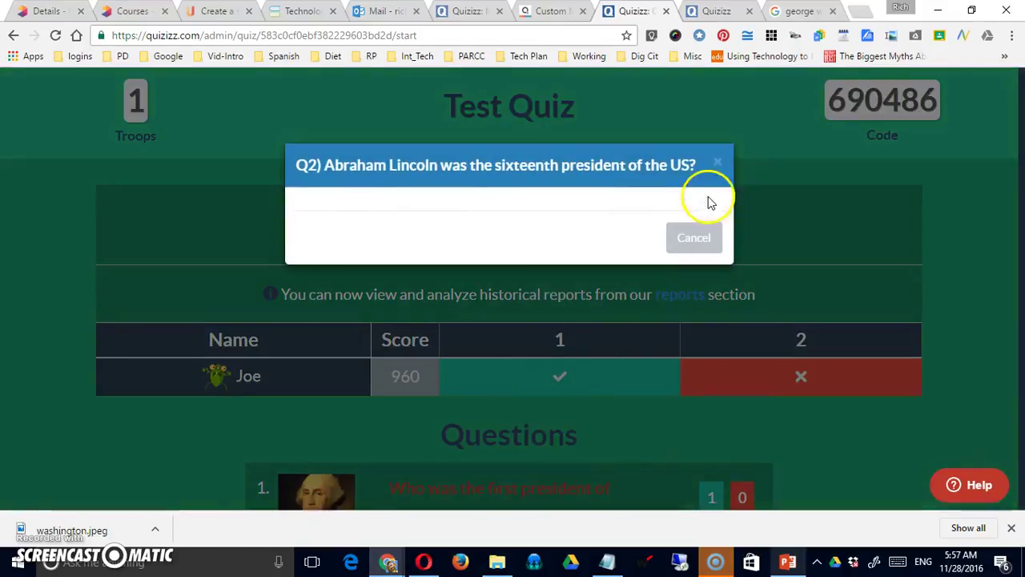
left_click(715, 167)
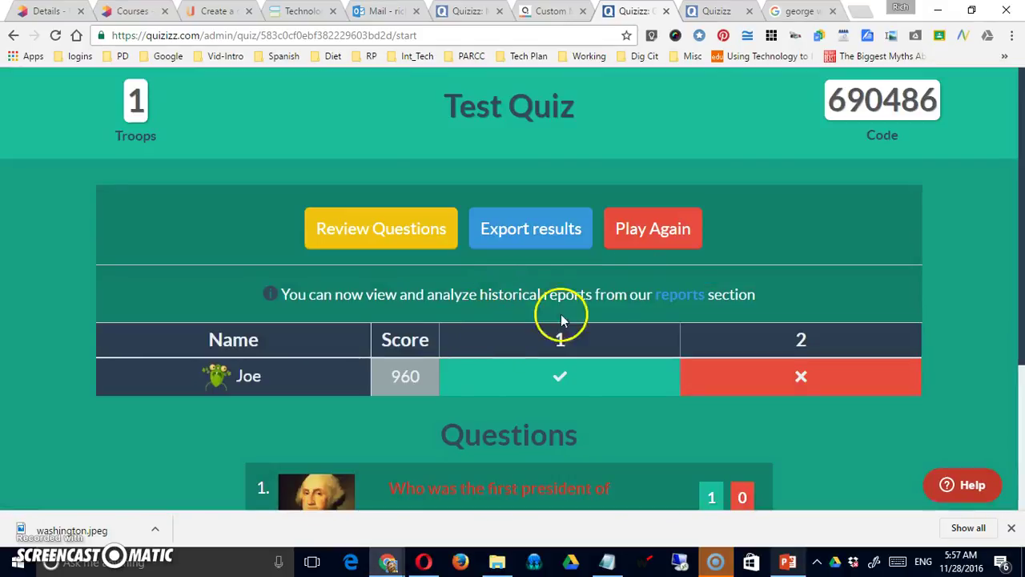
Close the live game results and the leftover join page, and switch to the Quizizz meme sets page.
left_click(666, 11)
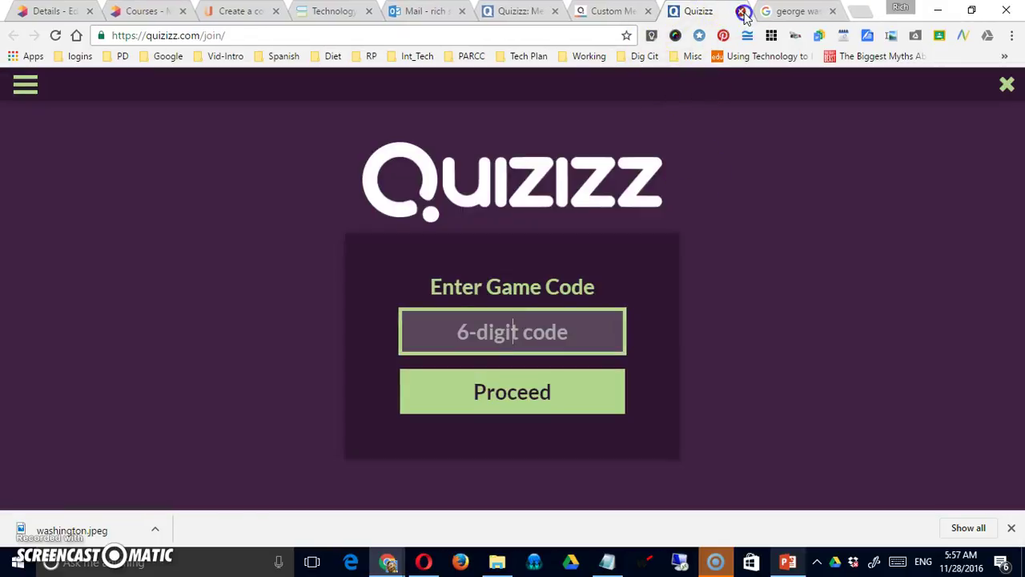
left_click(743, 11)
scroll(669, 260, "up", 3)
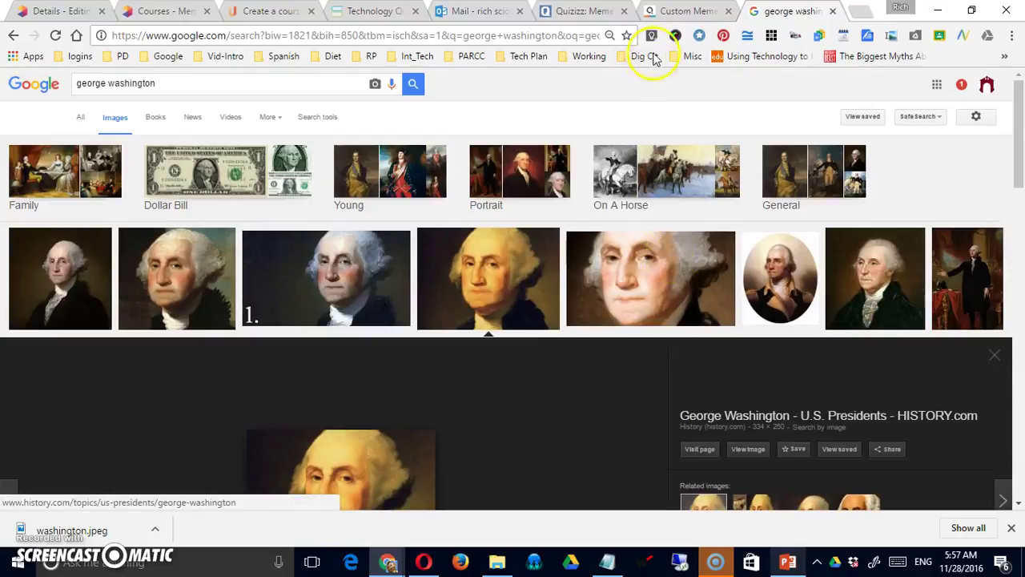
left_click(612, 14)
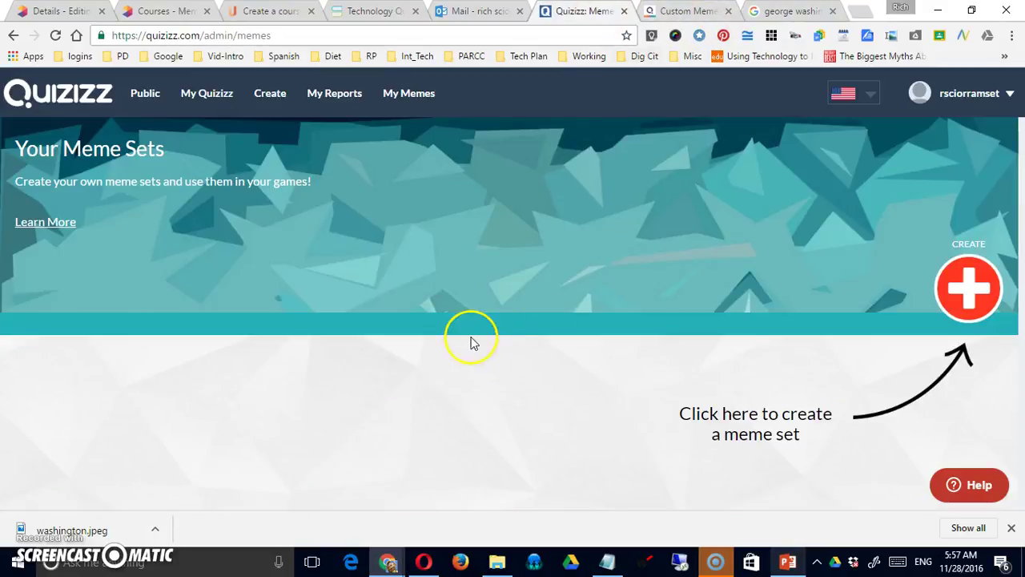
Open Test Quiz from the account's own quizzes and look through its questions and play options.
left_click(212, 103)
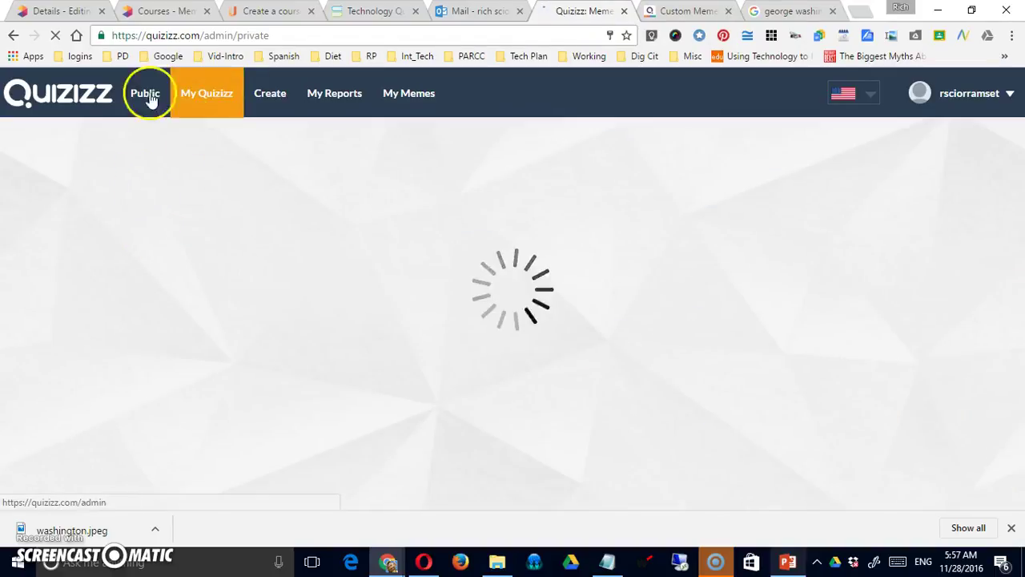
scroll(241, 428, "down", 1)
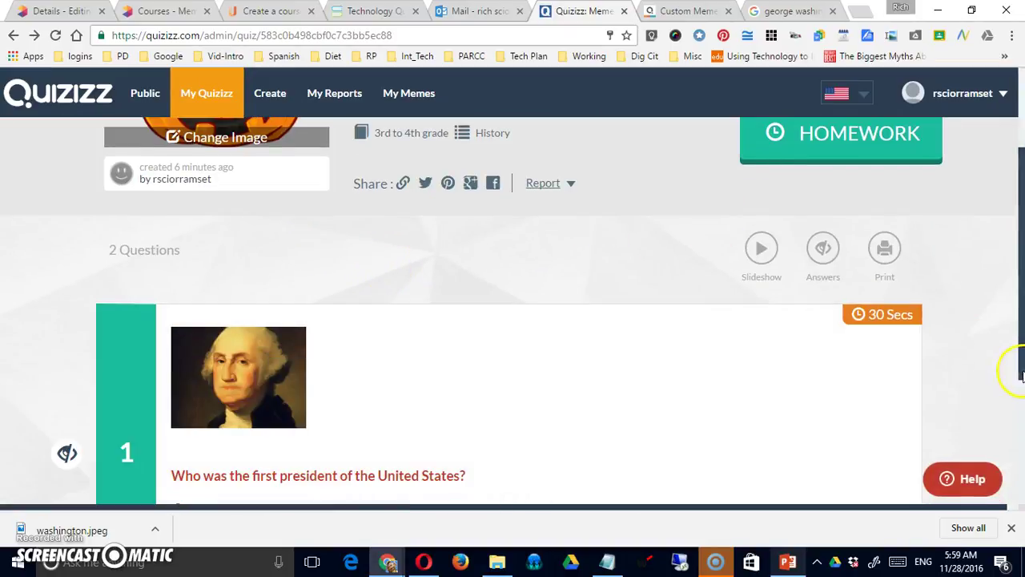
left_click_drag(1022, 362, 1021, 380)
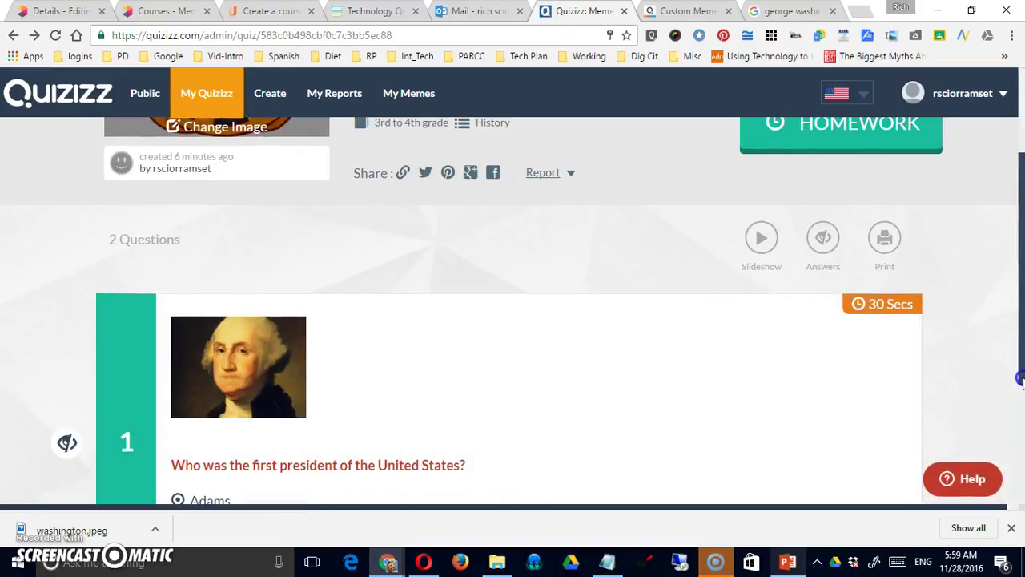
scroll(765, 422, "down", 3)
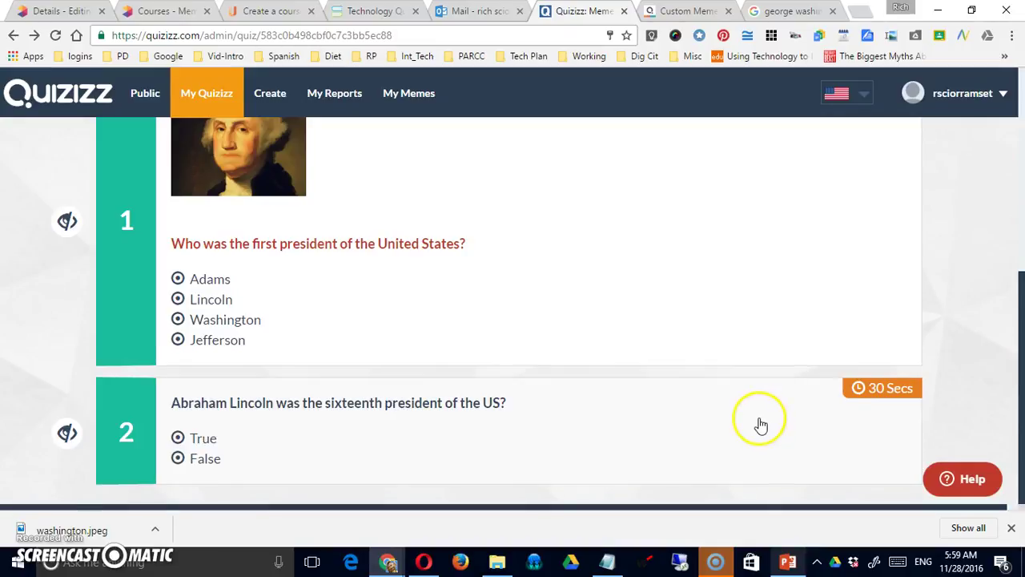
scroll(760, 425, "up", 5)
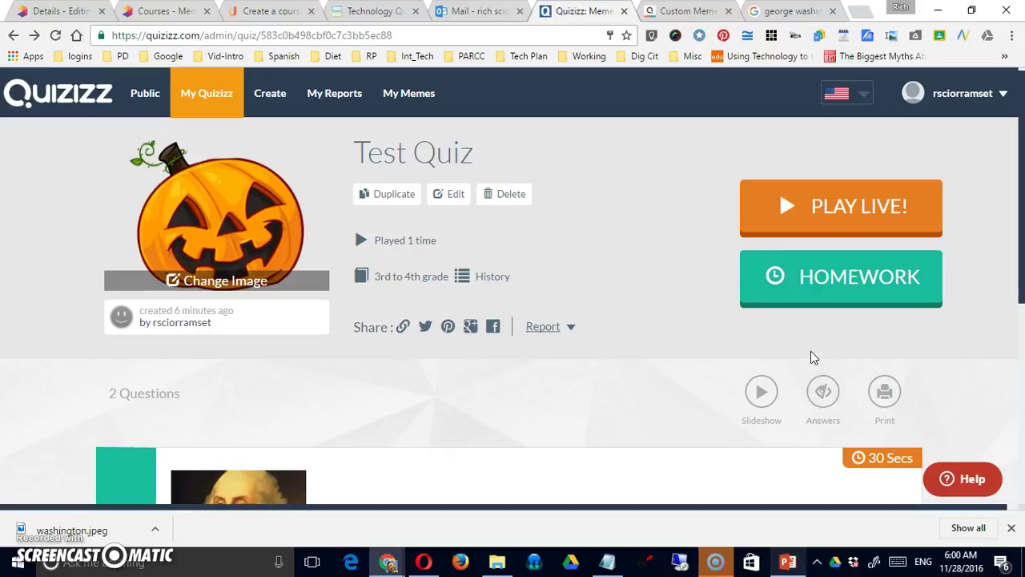
left_click(661, 369)
View the reports of running and completed quizzes, and check the date range options of the completed ones.
left_click(334, 103)
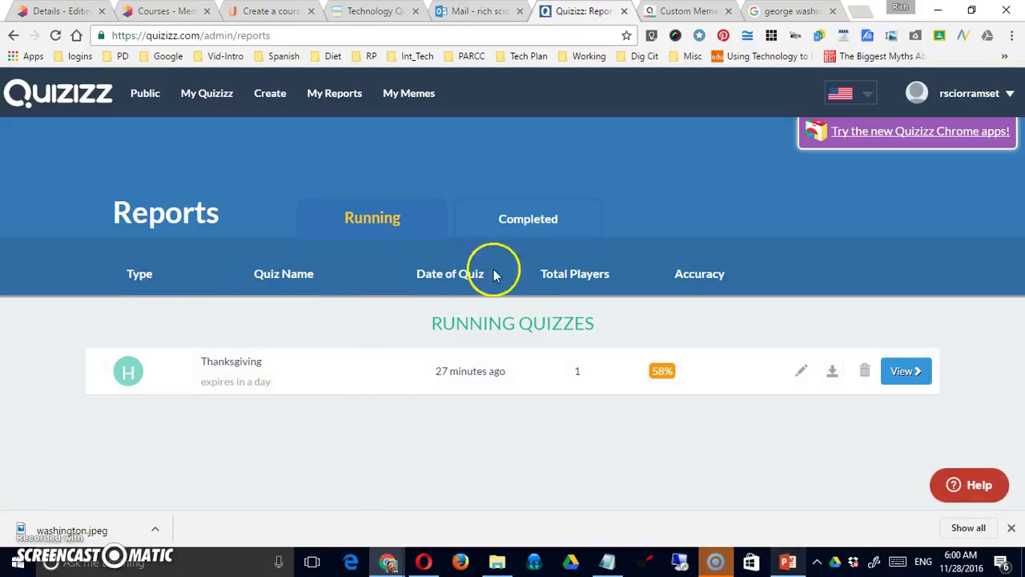
left_click(535, 220)
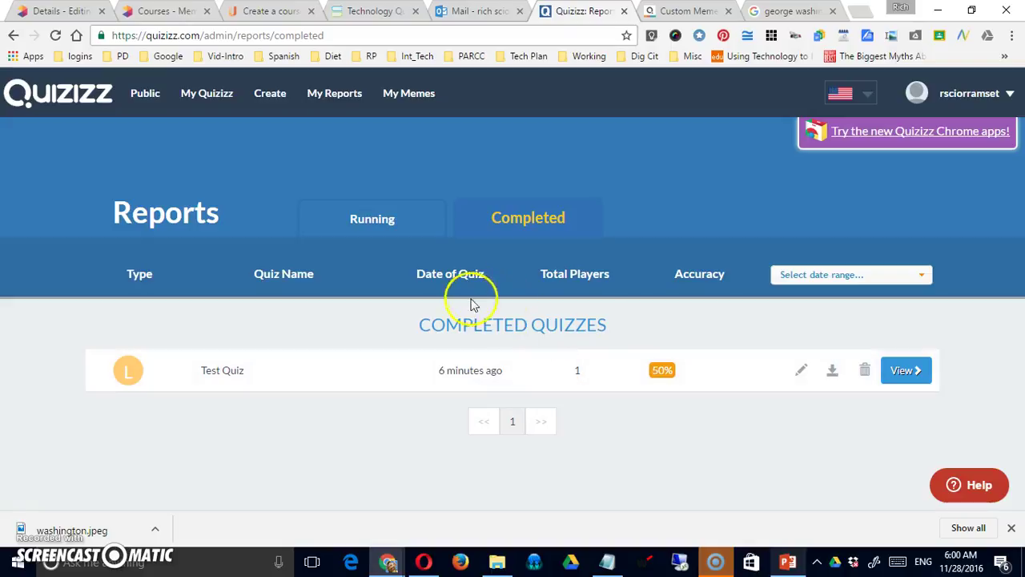
left_click(582, 274)
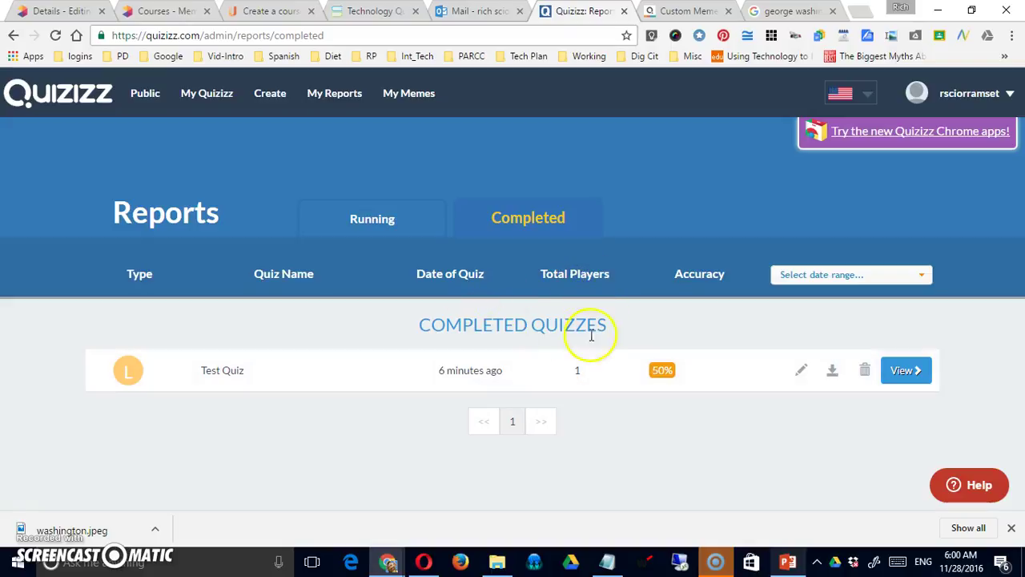
left_click(825, 277)
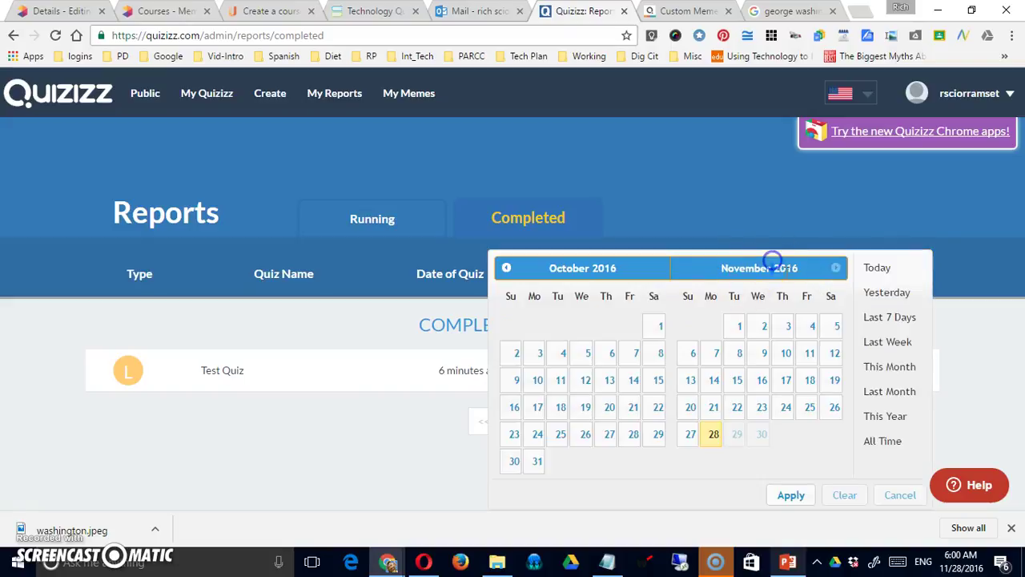
left_click(799, 231)
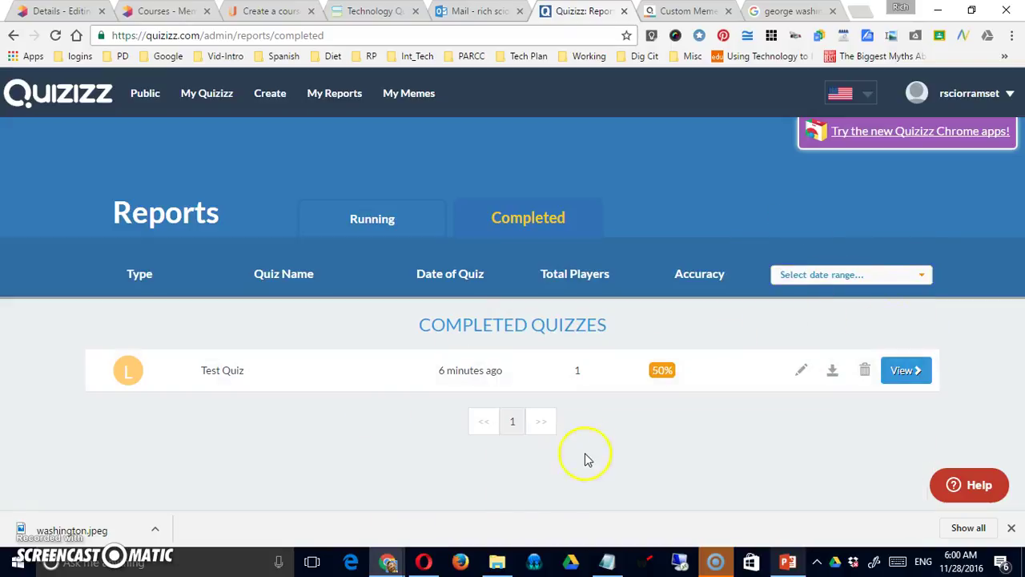